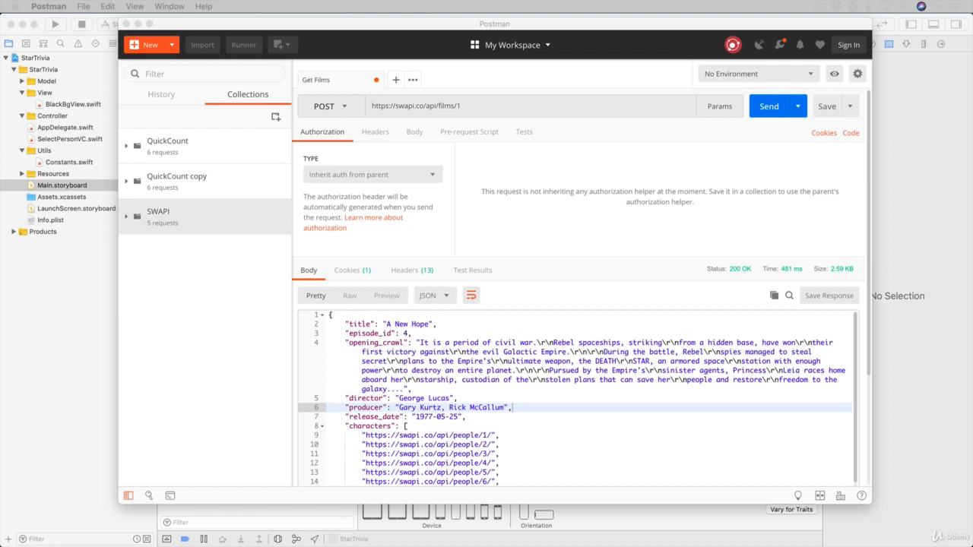
# Open getpostman.com from the Google results for postman api and go to its app download page
pyautogui.click(608, 32)
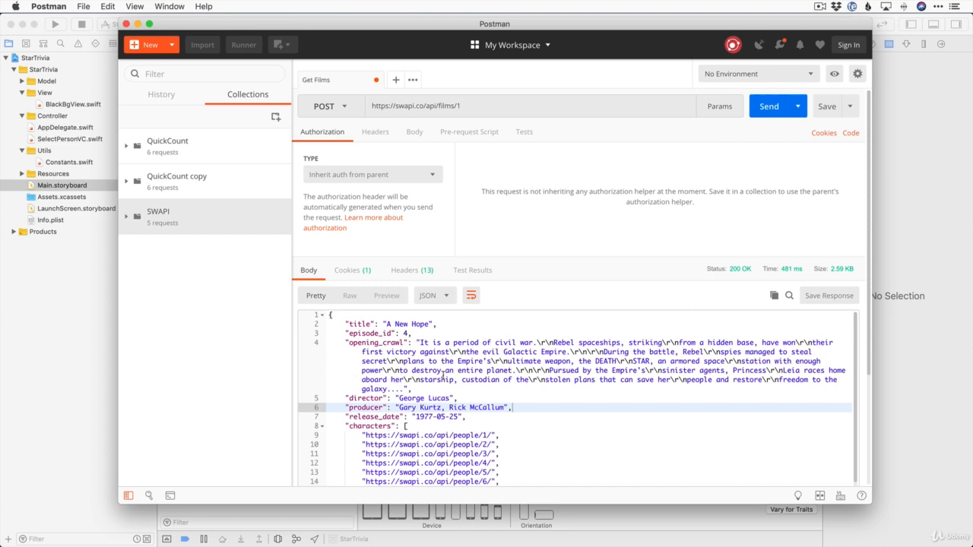
pyautogui.scroll(-3, 488, 388)
pyautogui.scroll(-7, 490, 389)
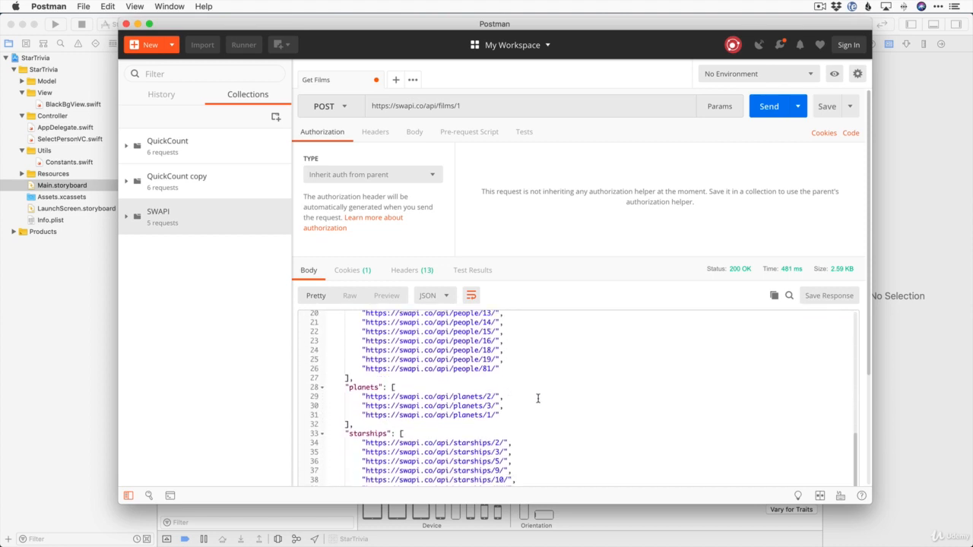
pyautogui.scroll(8, 501, 388)
pyautogui.click(517, 404)
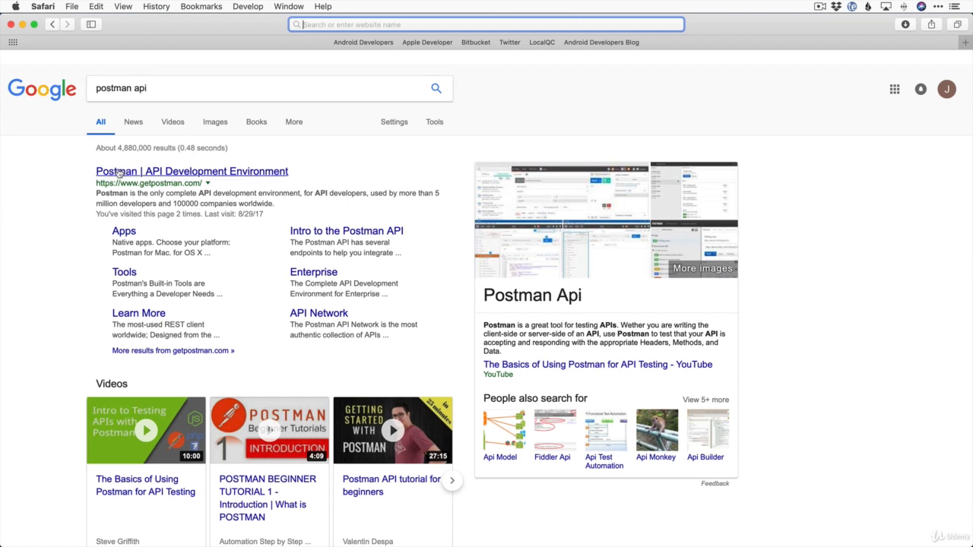
pyautogui.click(242, 174)
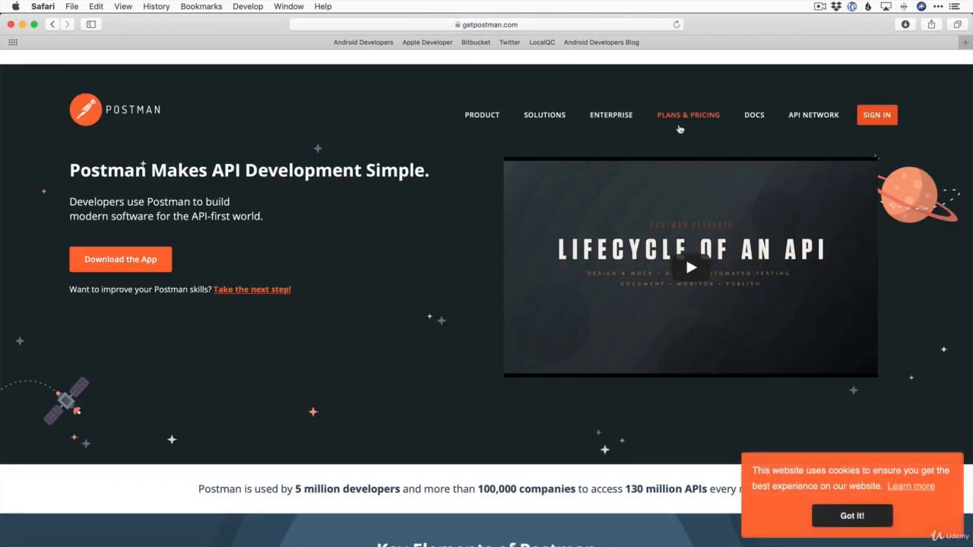
pyautogui.click(139, 258)
pyautogui.scroll(-3, 578, 338)
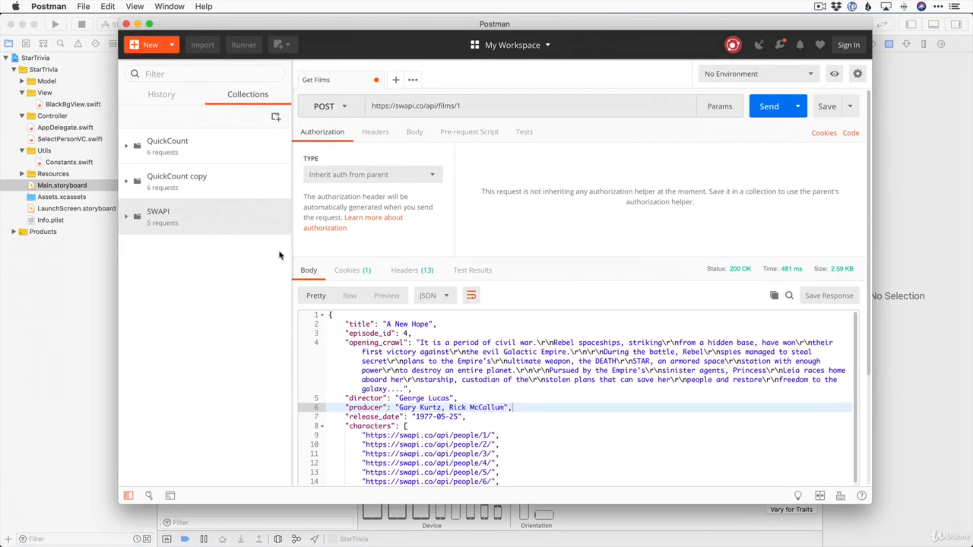
# Expand SWAPI and open its Get Person, Get Vehicles, Get Planets, Get Starships and Get Films requests
pyautogui.click(172, 232)
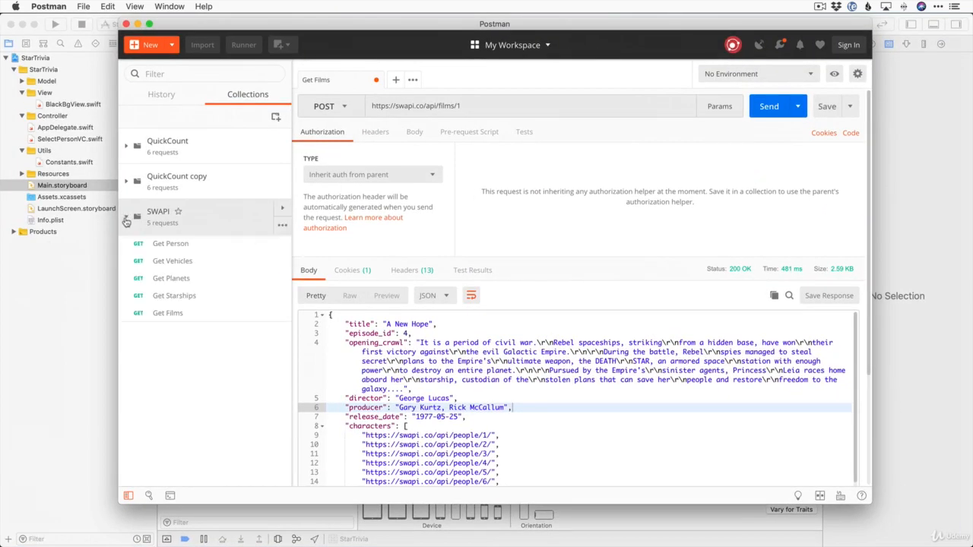
pyautogui.click(171, 243)
pyautogui.click(166, 260)
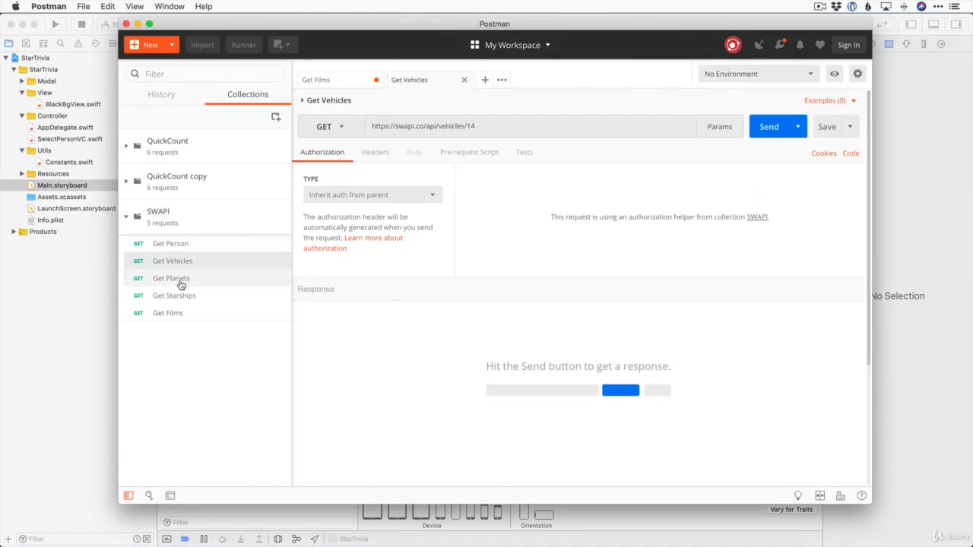
pyautogui.click(180, 282)
pyautogui.click(184, 296)
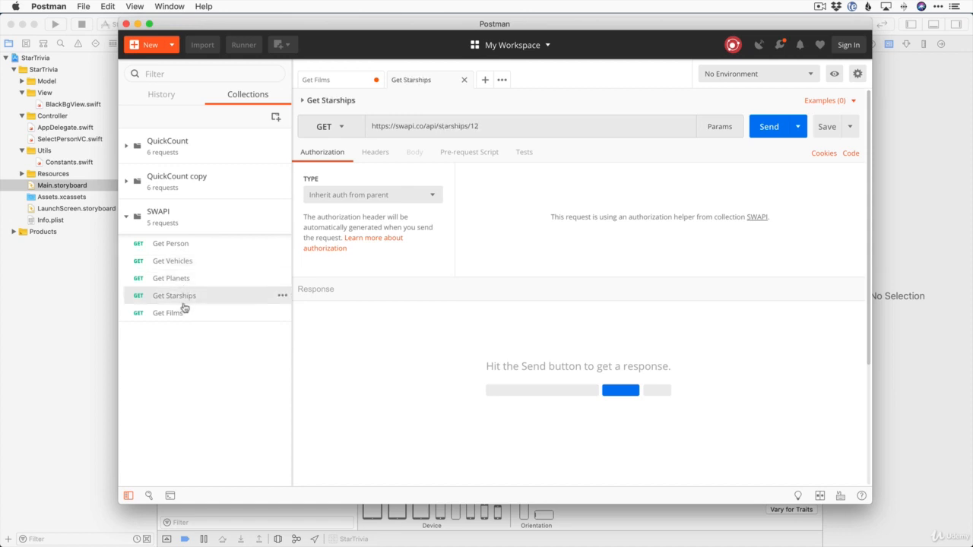
pyautogui.click(185, 313)
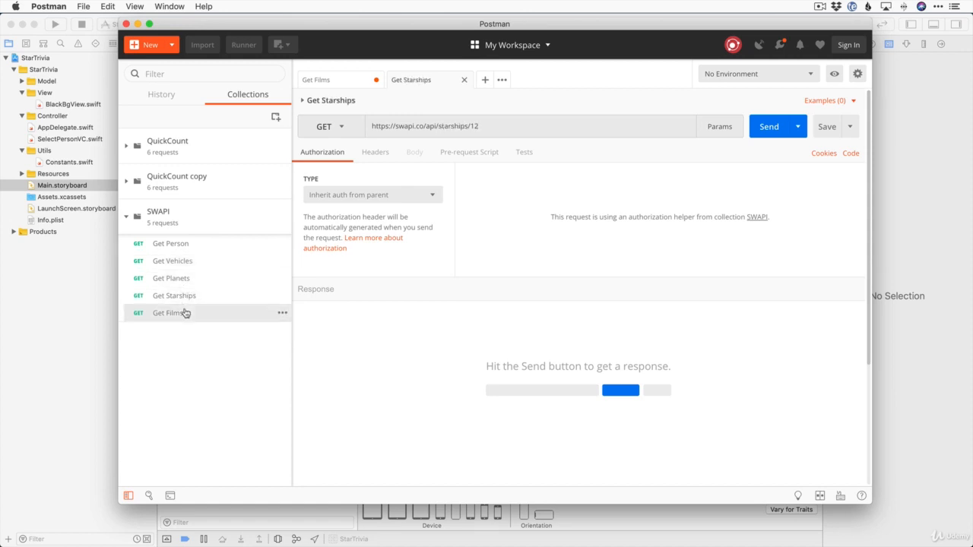
pyautogui.click(170, 244)
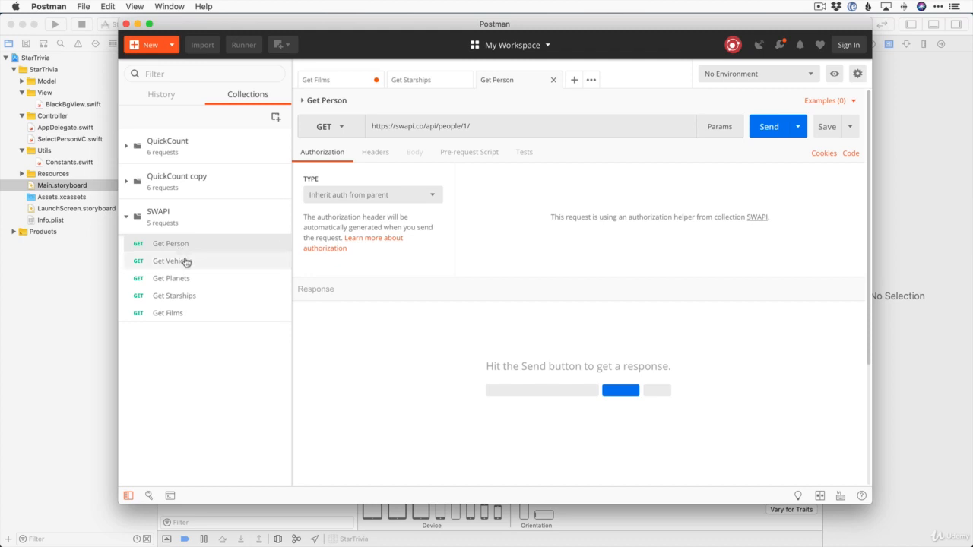
# Collapse the SWAPI collection and delete it from the workspace
pyautogui.click(248, 224)
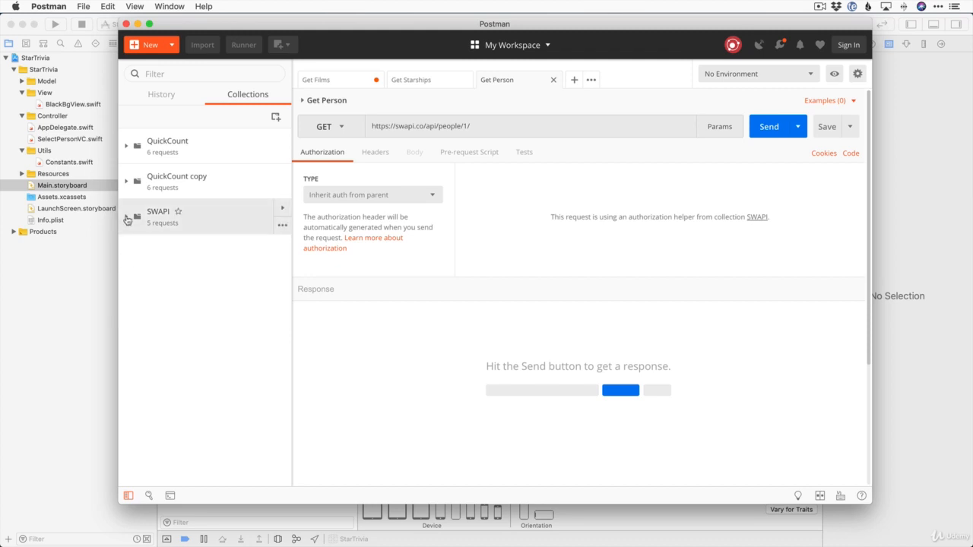
pyautogui.click(282, 225)
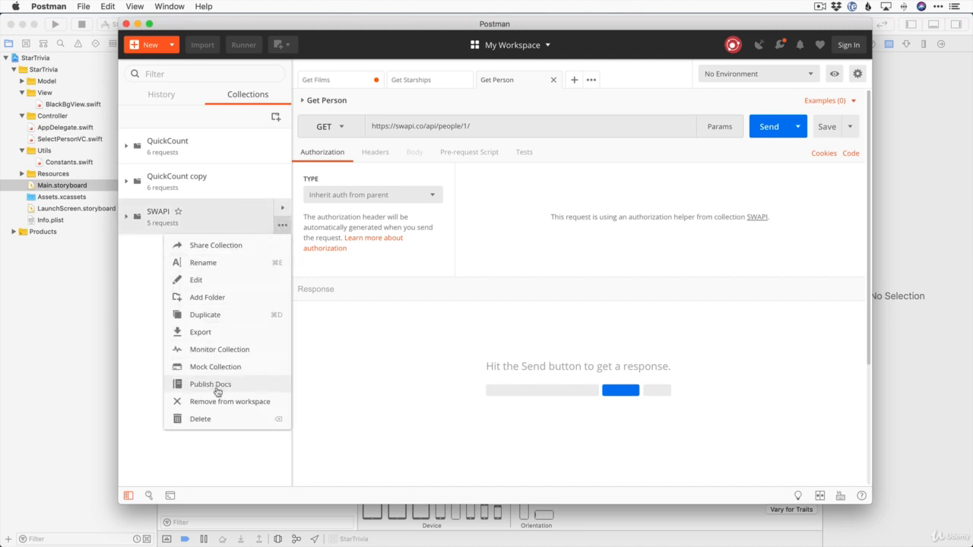
pyautogui.click(212, 424)
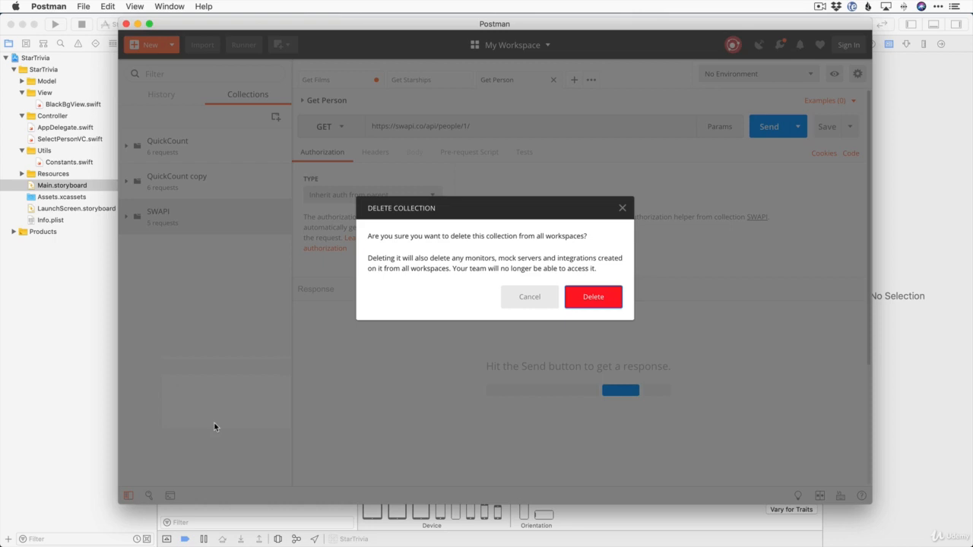
pyautogui.click(597, 300)
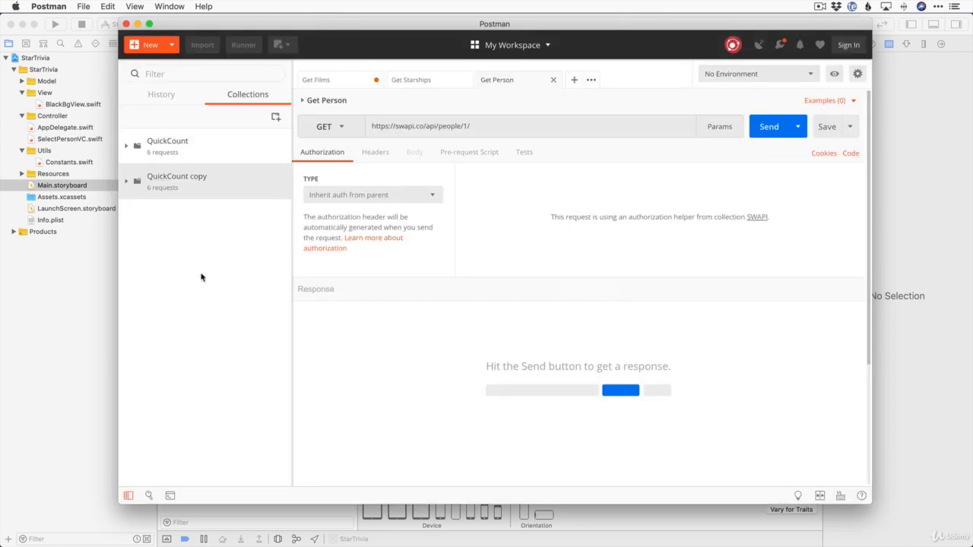
# Import SWAPI.postman_collection.json from the desktop and expand the imported SWAPI collection
pyautogui.click(203, 46)
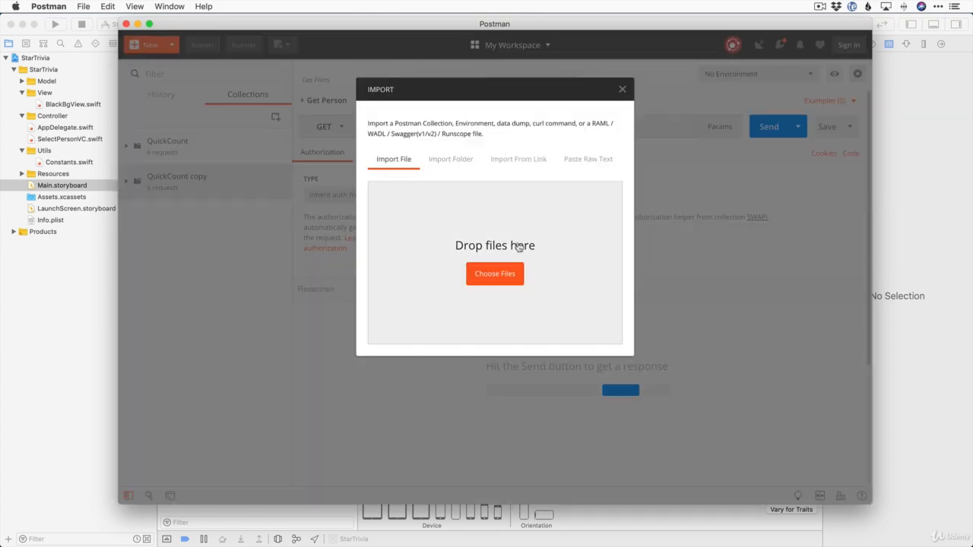
pyautogui.press('F11')
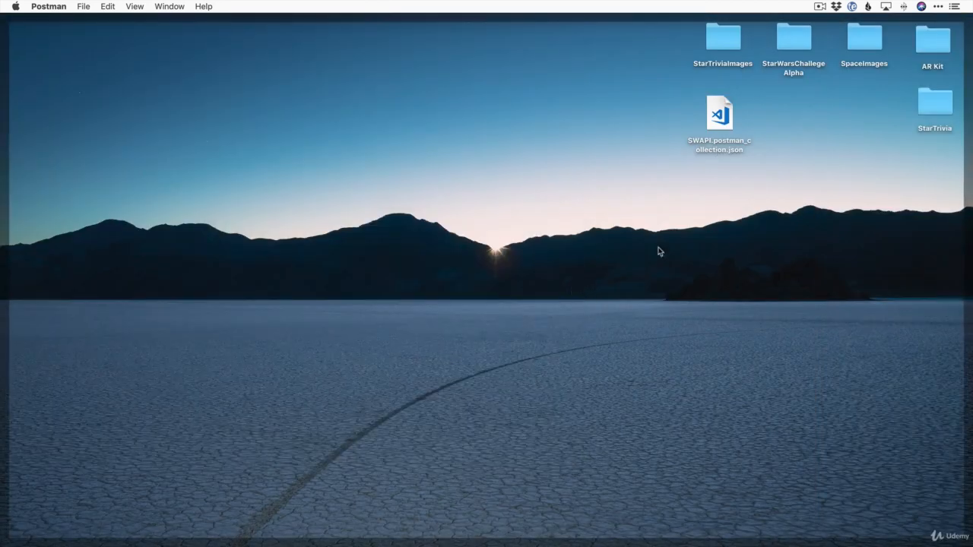
pyautogui.moveTo(730, 112); pyautogui.dragTo(484, 234)
pyautogui.press('F11')
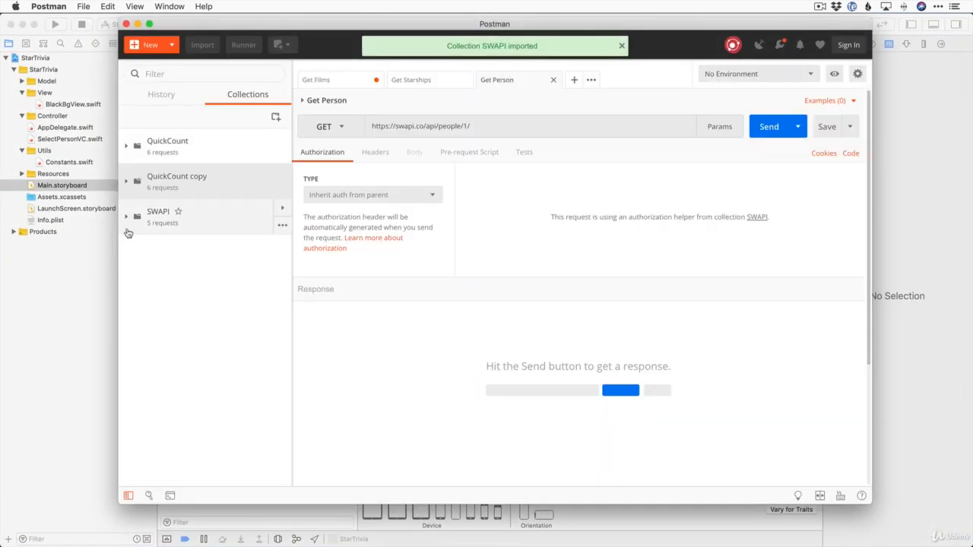
pyautogui.click(274, 220)
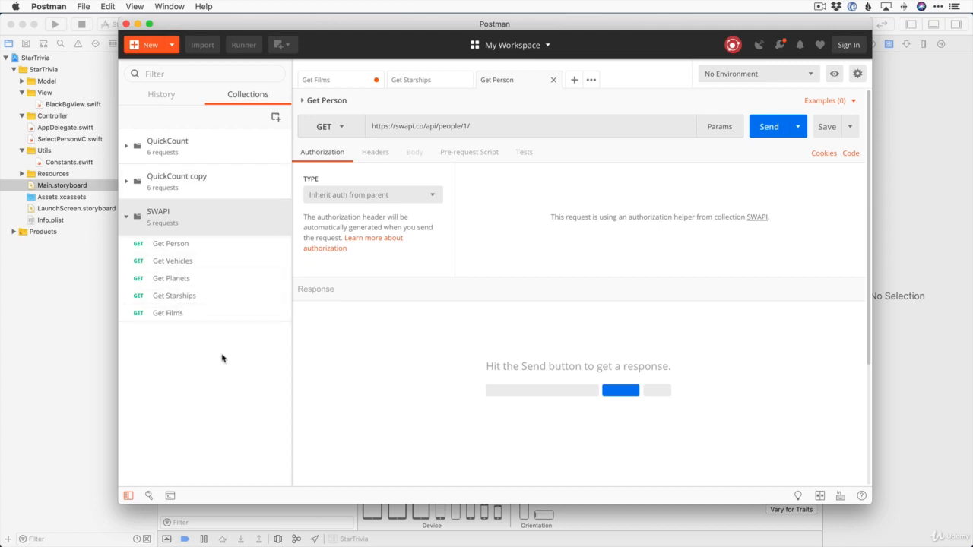
# Close the Get Person and Get Starships request tabs
pyautogui.click(171, 247)
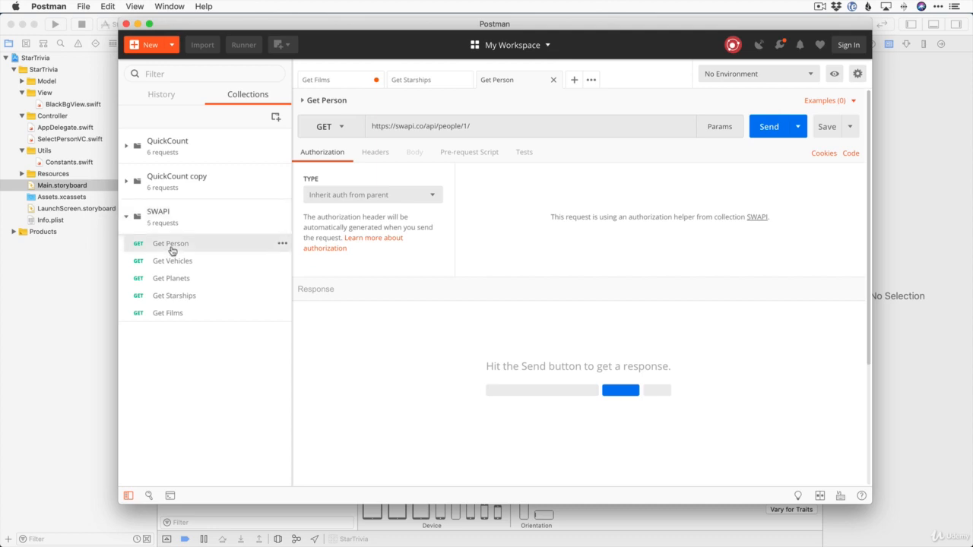
pyautogui.click(556, 80)
pyautogui.click(462, 80)
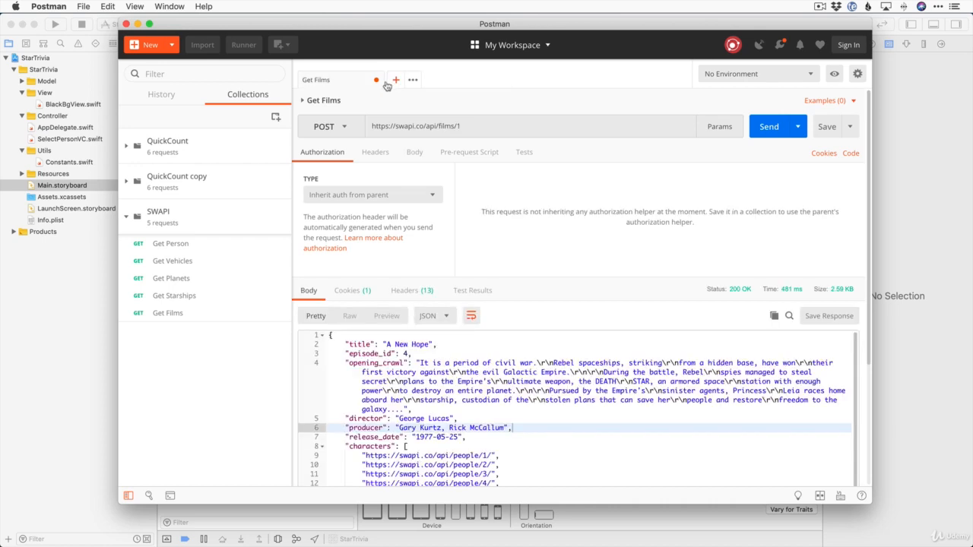
# Close the Get Films tab without saving its changes, then reopen Get Films and Get Person
pyautogui.click(376, 80)
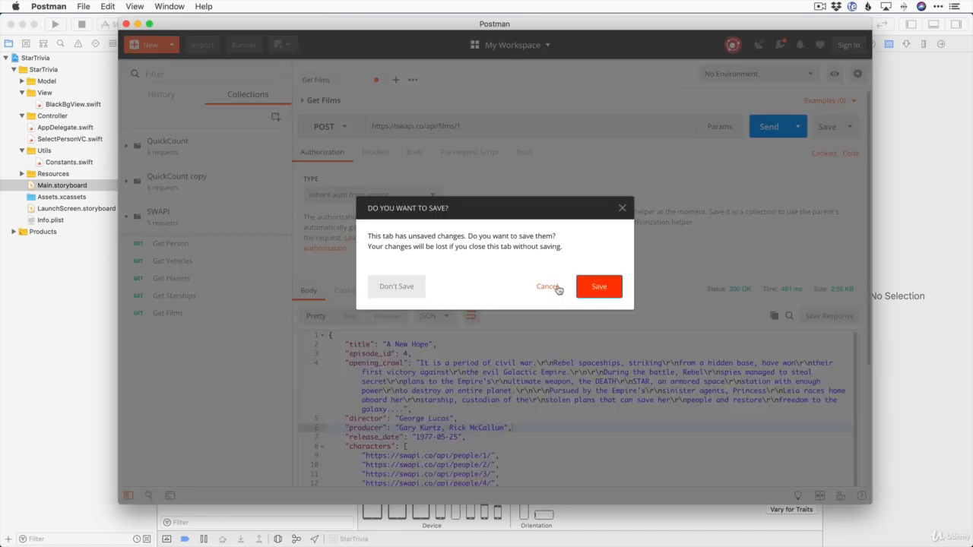
pyautogui.click(581, 286)
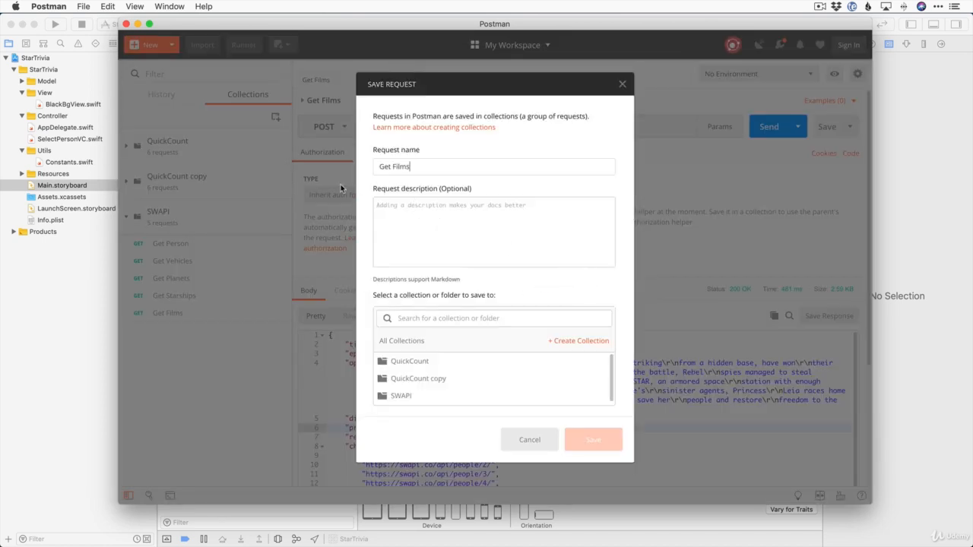
pyautogui.click(529, 440)
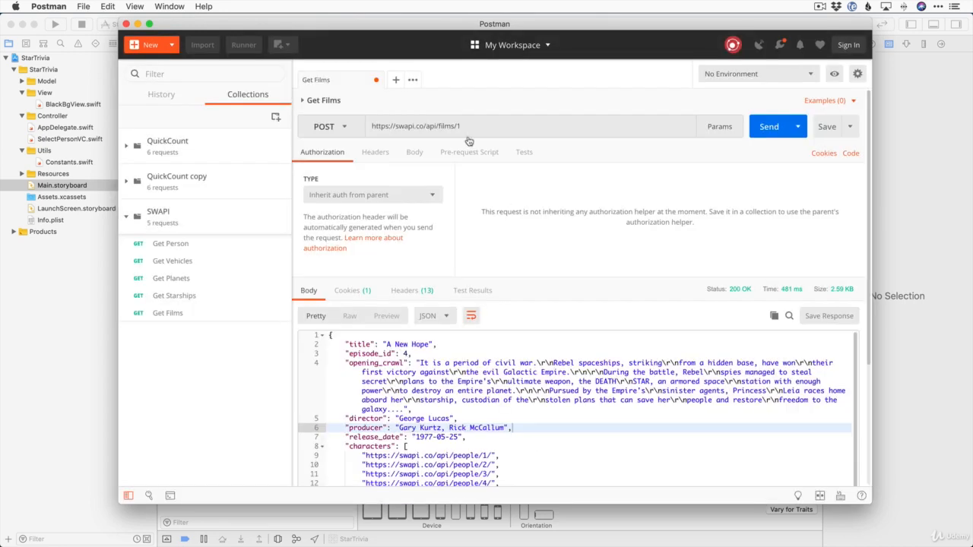
pyautogui.click(376, 80)
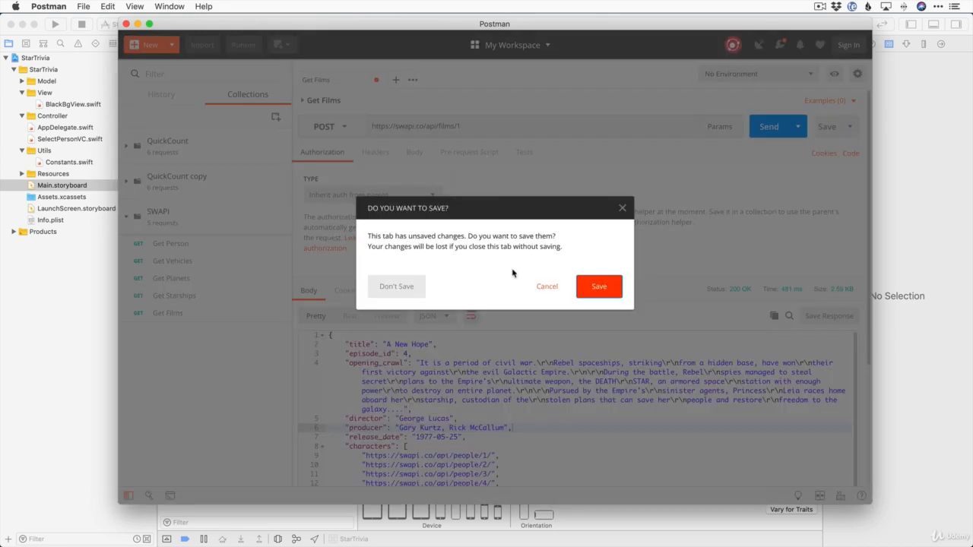
pyautogui.click(397, 287)
pyautogui.click(168, 314)
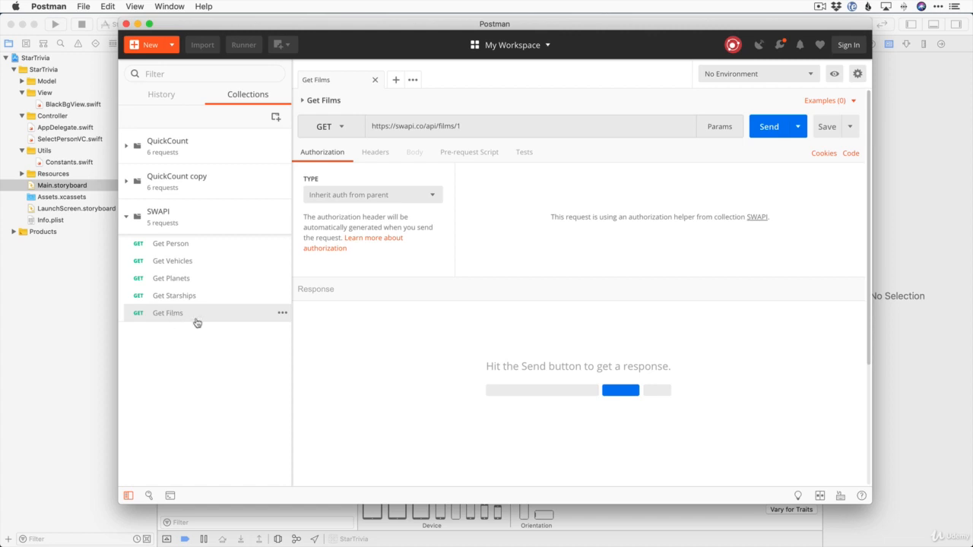
pyautogui.click(163, 244)
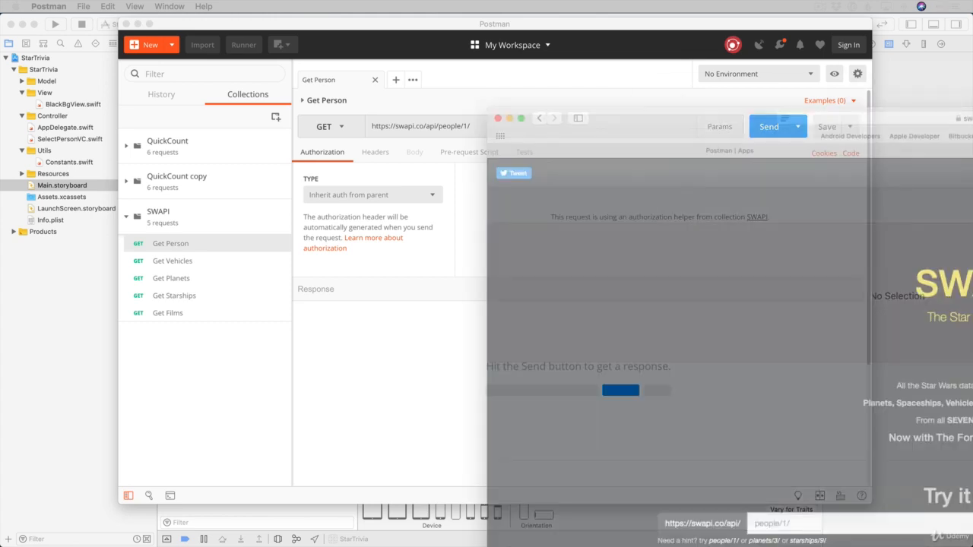
# Scroll the swapi.co page to the people/1 Try it now result, then return to Postman
pyautogui.scroll(-4, 482, 343)
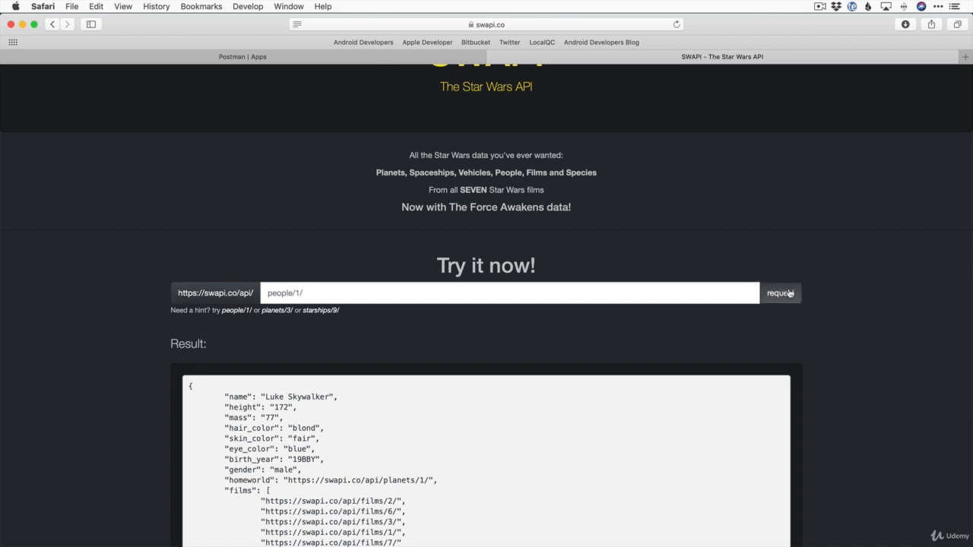
pyautogui.scroll(-3, 828, 313)
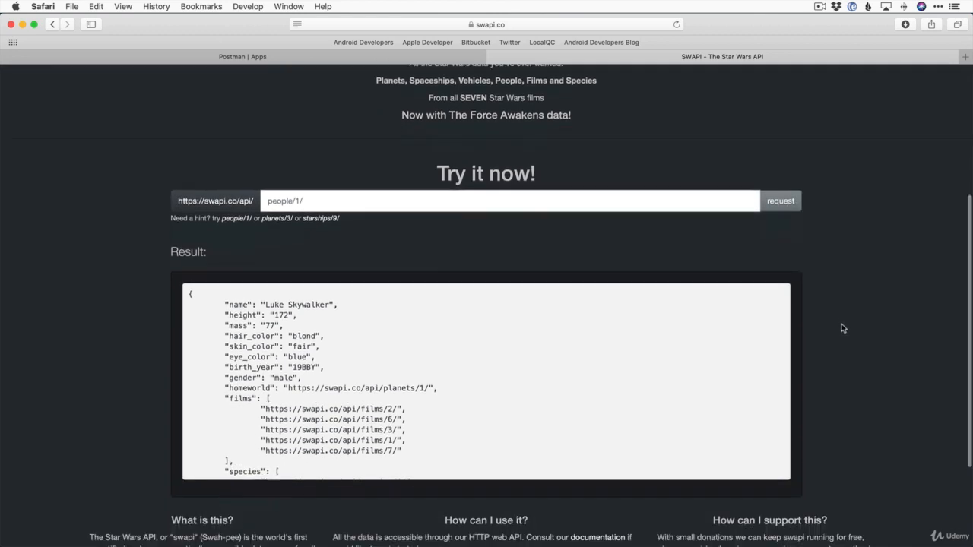
pyautogui.scroll(-3, 317, 335)
pyautogui.scroll(3, 317, 339)
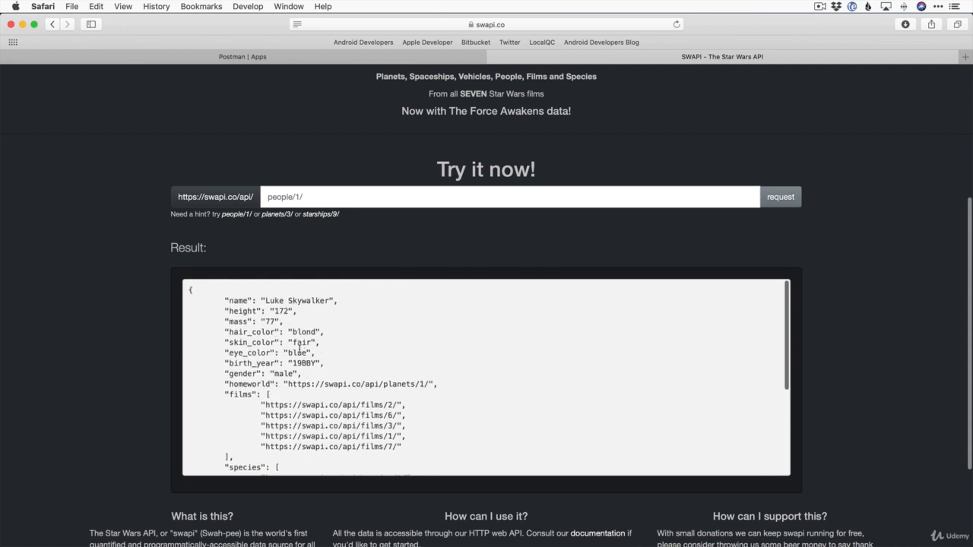
pyautogui.press('super+Tab')
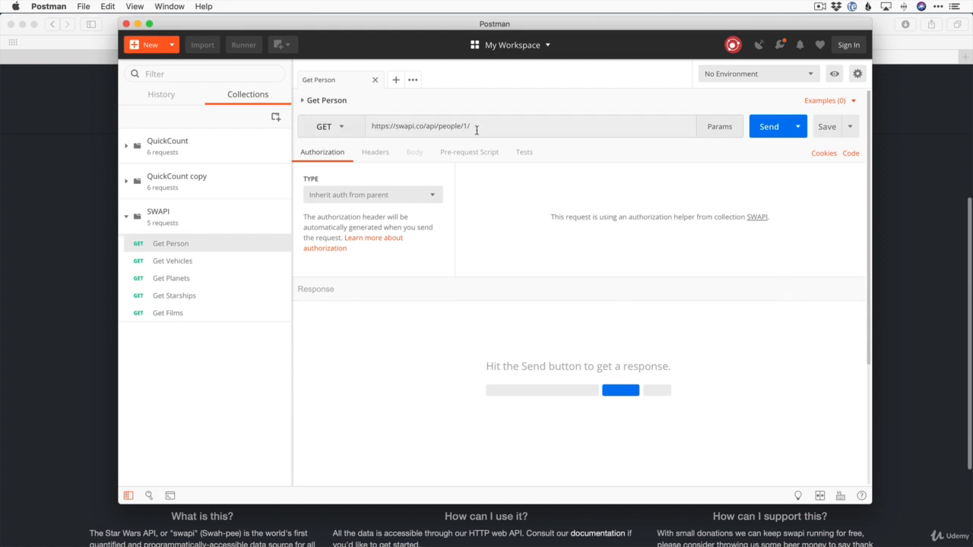
# Send the Get Person, Get Vehicles and Get Planets requests and look over each response
pyautogui.click(764, 130)
pyautogui.scroll(-2, 432, 370)
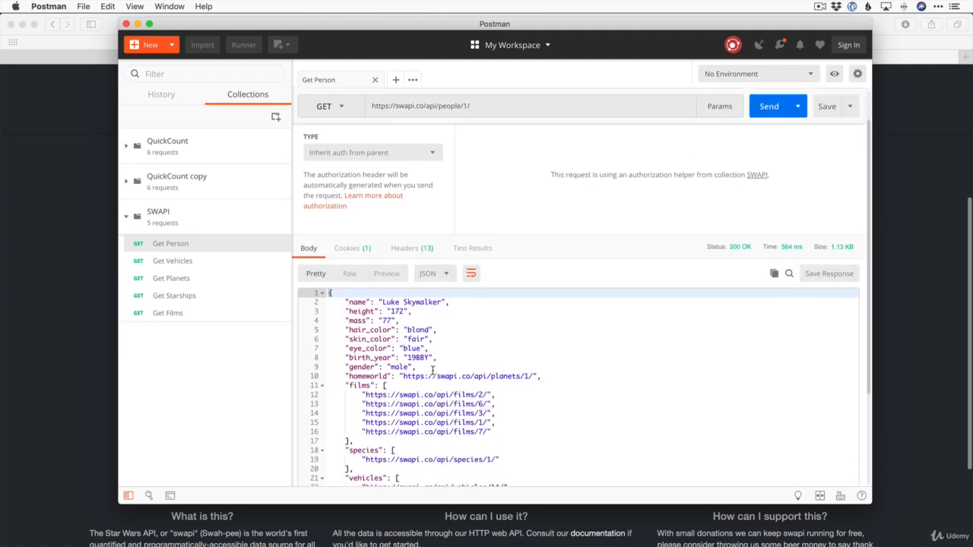
pyautogui.scroll(-5, 523, 340)
pyautogui.scroll(5, 456, 319)
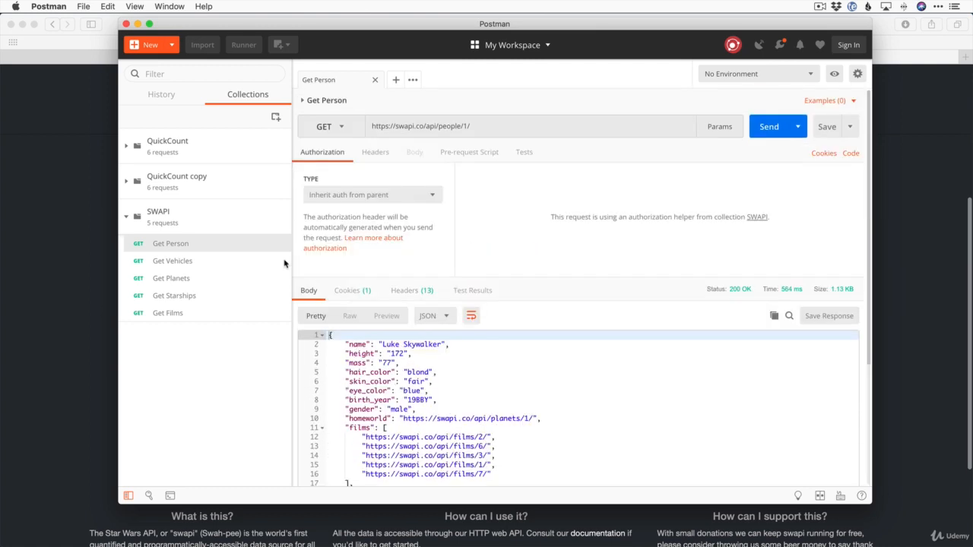
pyautogui.click(174, 261)
pyautogui.click(764, 126)
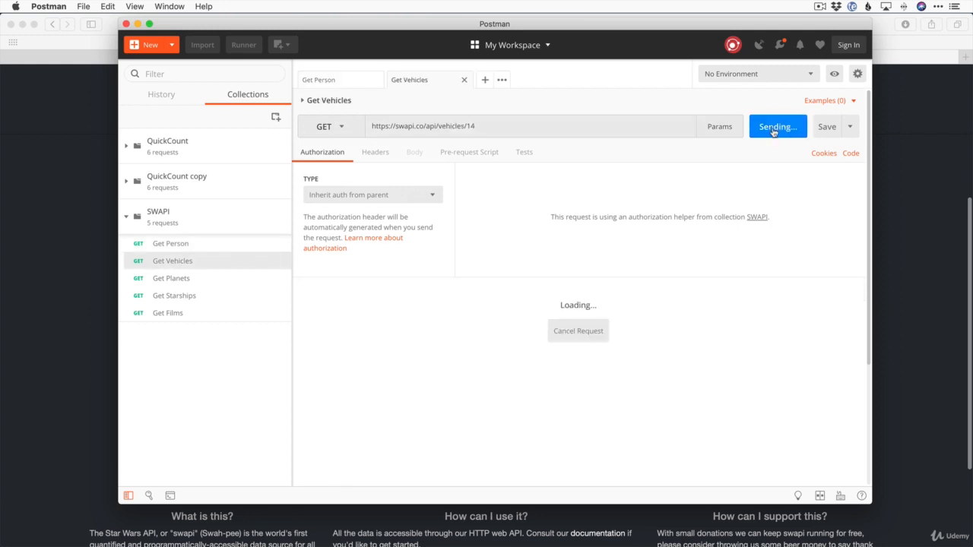
pyautogui.scroll(-3, 558, 388)
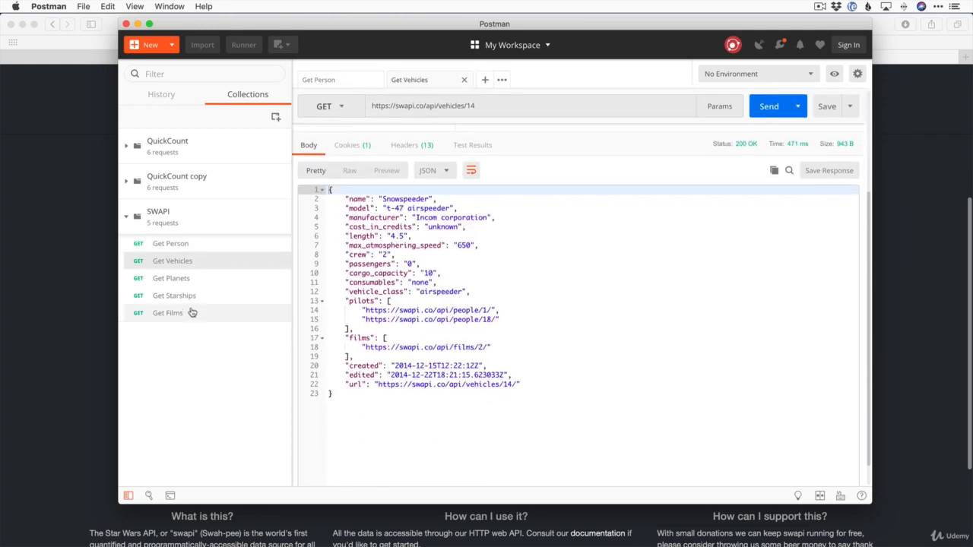
pyautogui.click(183, 283)
pyautogui.click(762, 128)
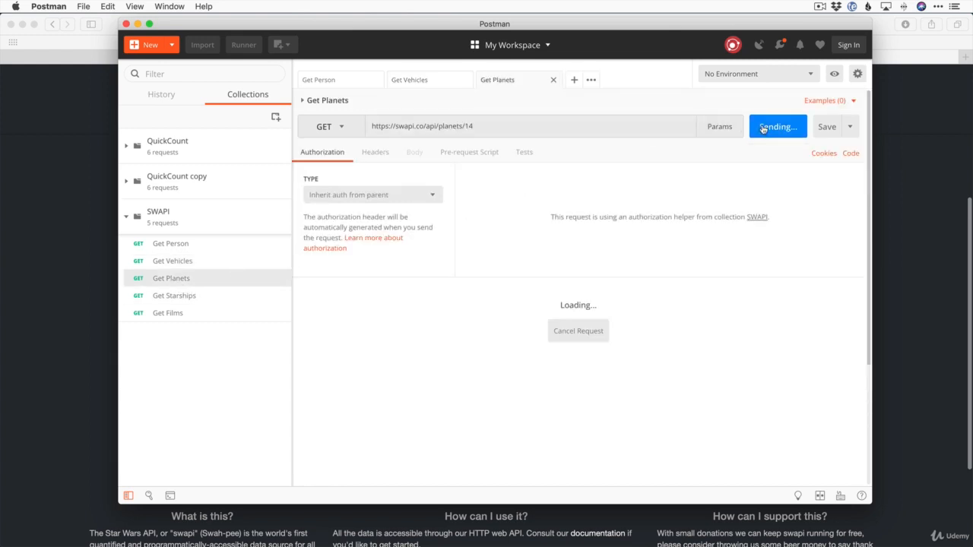
pyautogui.scroll(-3, 642, 345)
pyautogui.scroll(3, 642, 344)
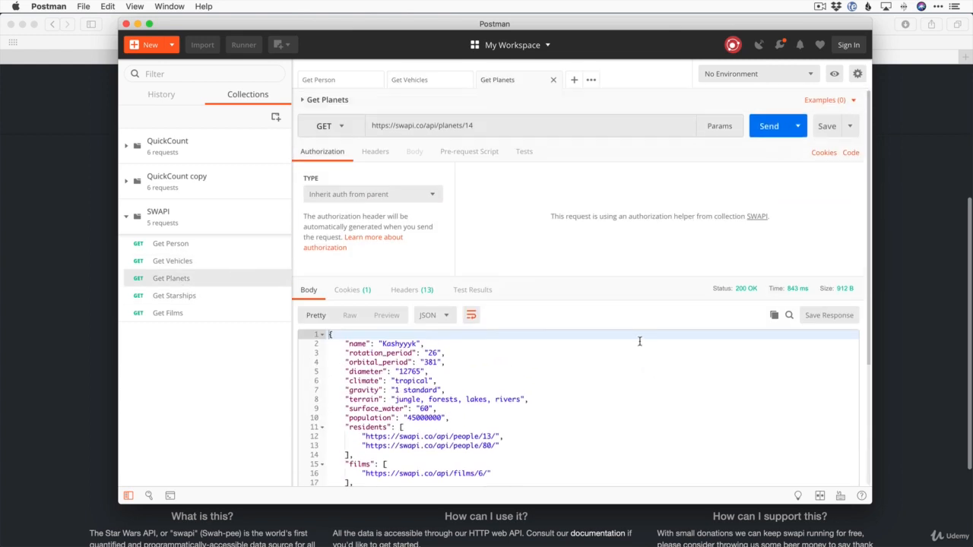
pyautogui.click(203, 243)
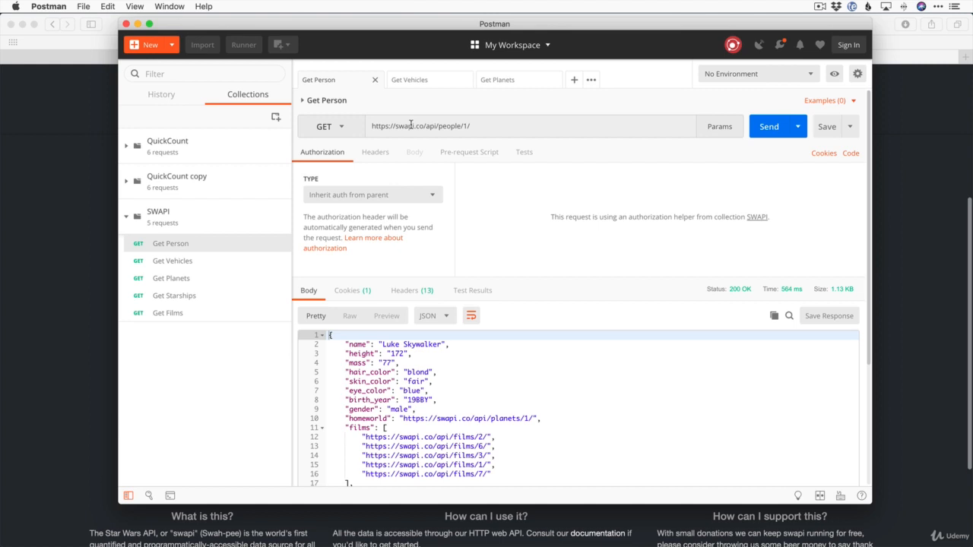
pyautogui.click(473, 127)
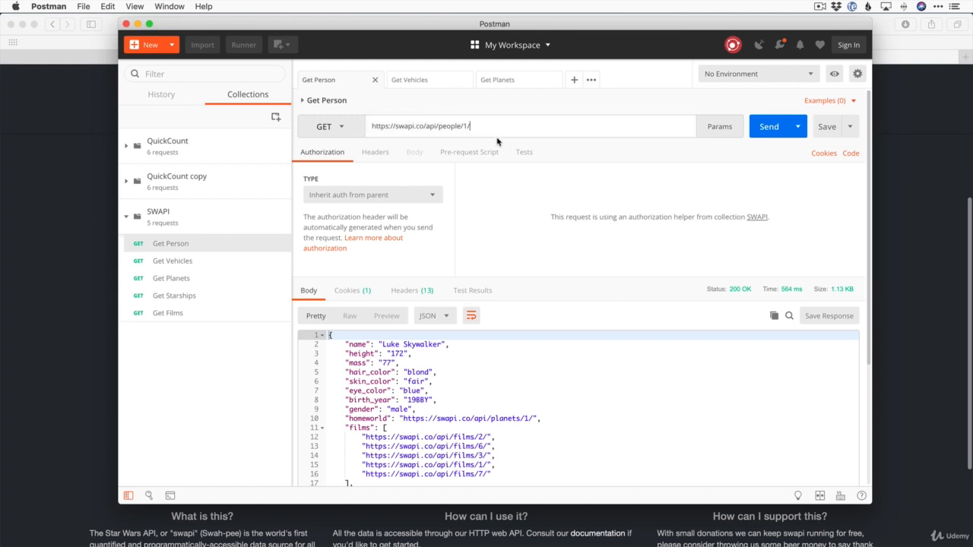
pyautogui.press('BackSpace')
pyautogui.press('Return')
pyautogui.scroll(-3, 506, 391)
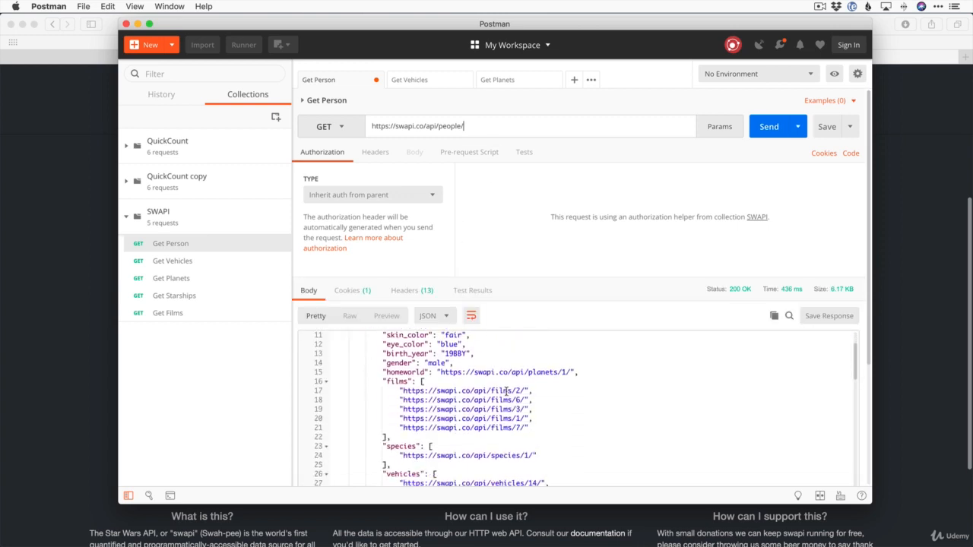
pyautogui.scroll(-10, 506, 391)
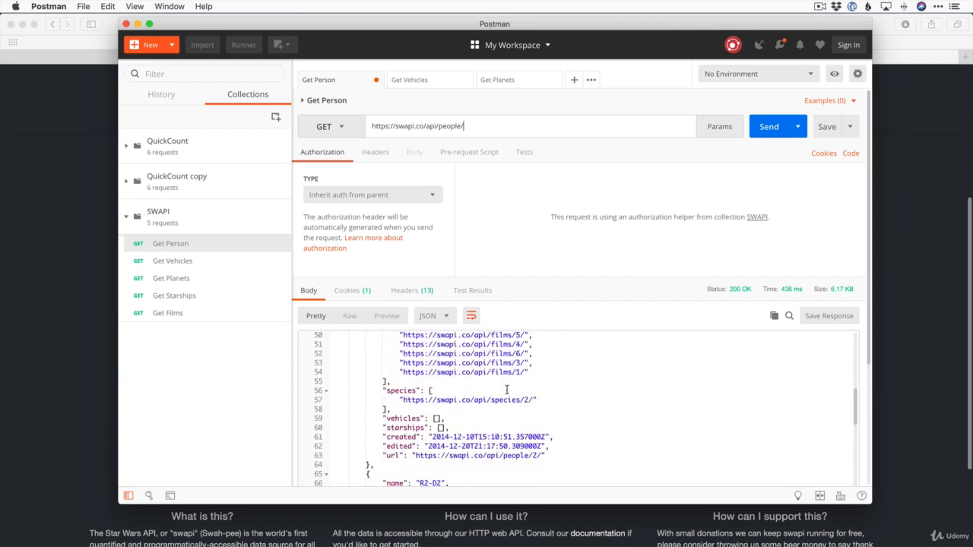
pyautogui.scroll(-6, 506, 390)
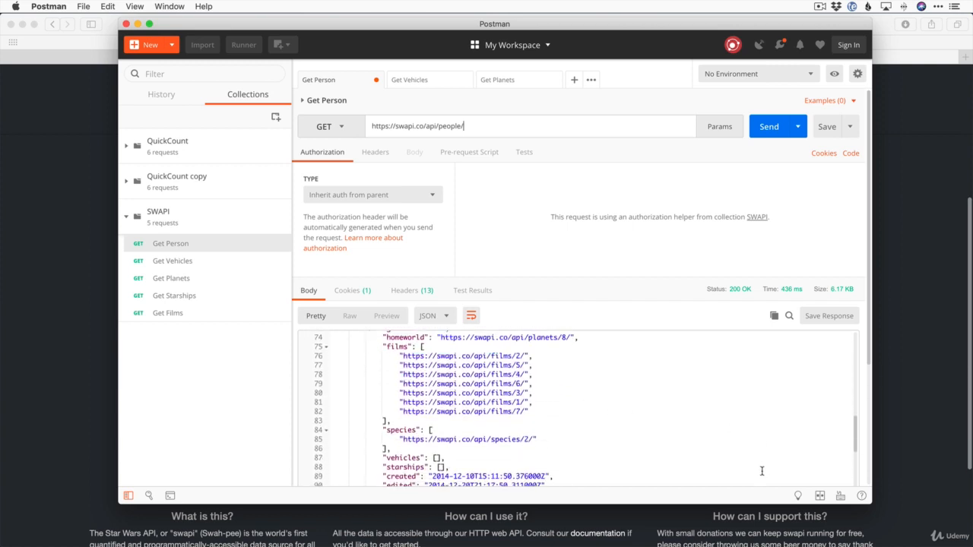
# Highlight the count of 87, the api/people URL path and the next page link
pyautogui.moveTo(753, 504); pyautogui.dragTo(748, 536)
pyautogui.scroll(-1, 650, 383)
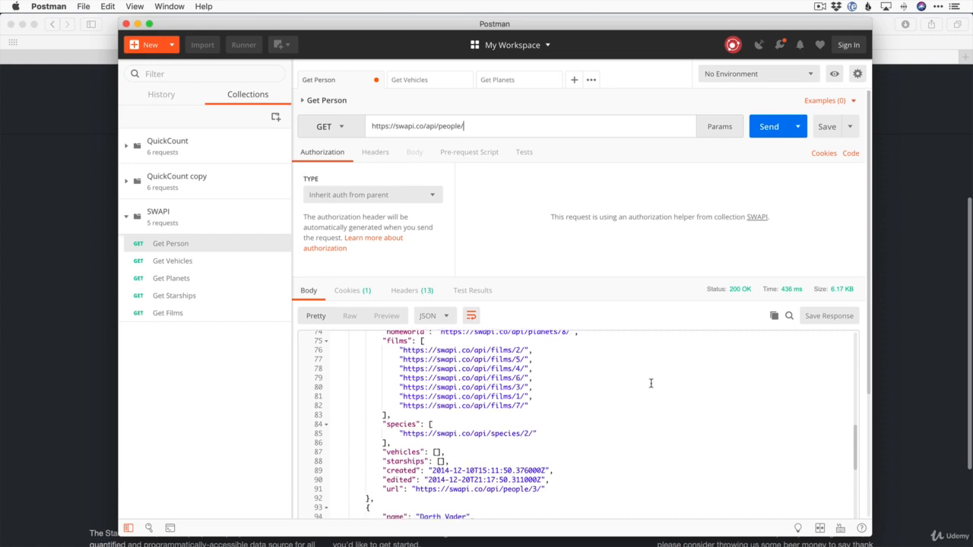
pyautogui.scroll(18, 650, 383)
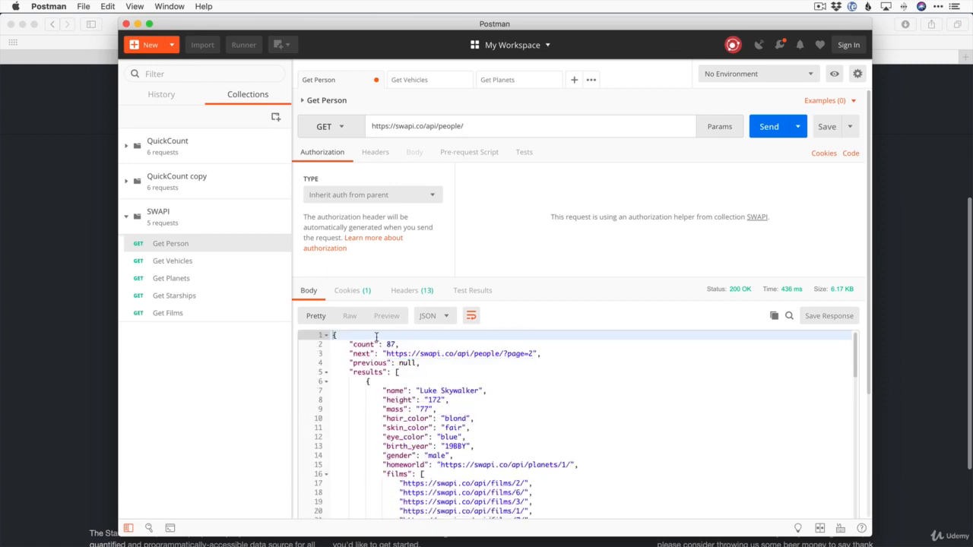
pyautogui.click(337, 336)
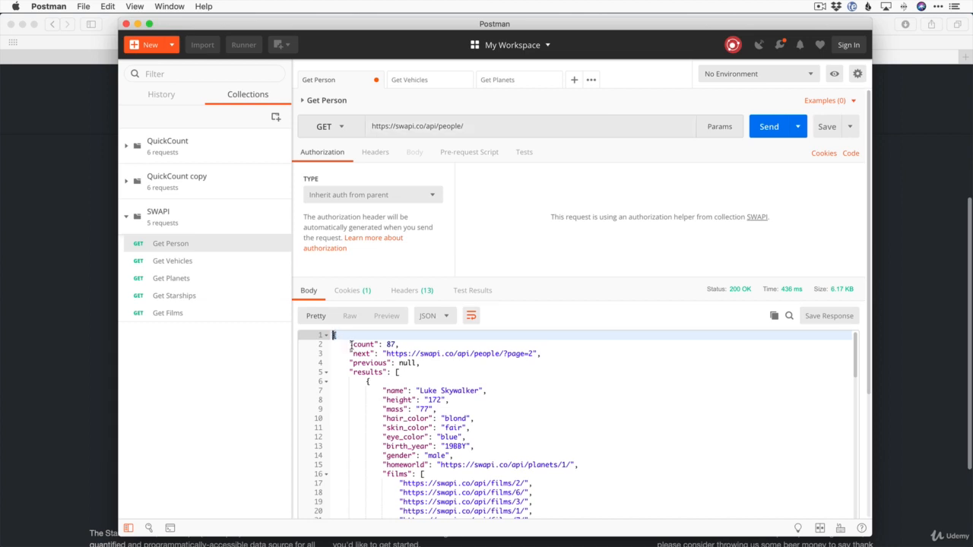
pyautogui.moveTo(349, 346); pyautogui.dragTo(402, 344)
pyautogui.click(403, 344)
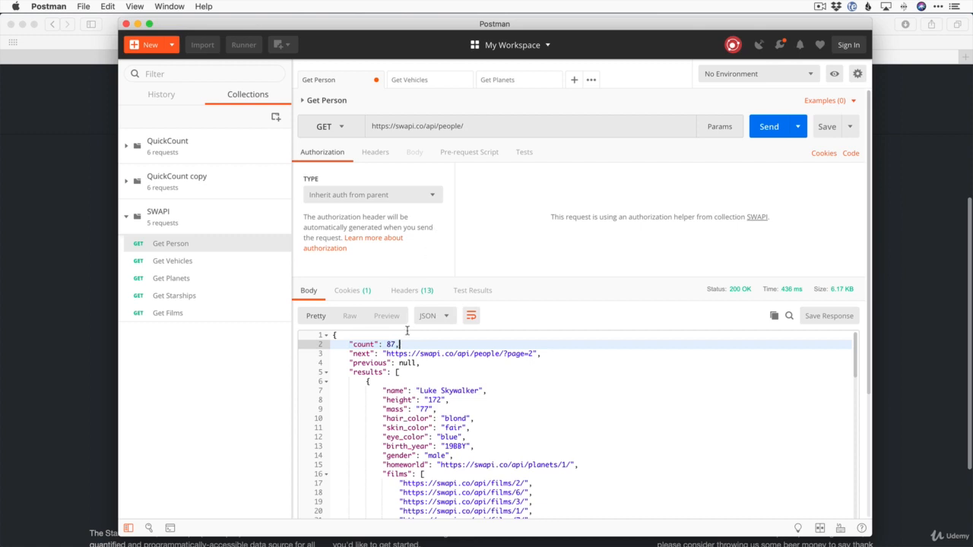
pyautogui.moveTo(422, 127); pyautogui.dragTo(470, 127)
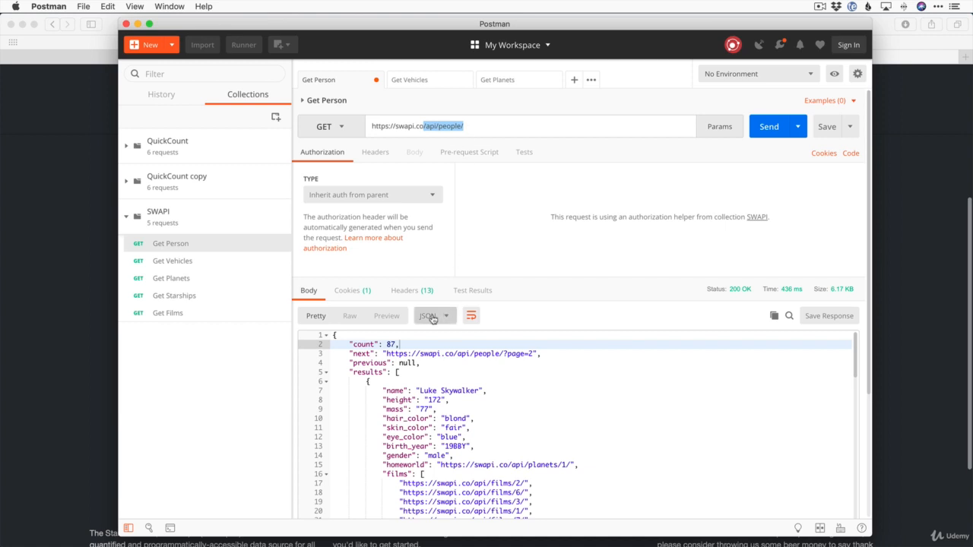
pyautogui.click(416, 338)
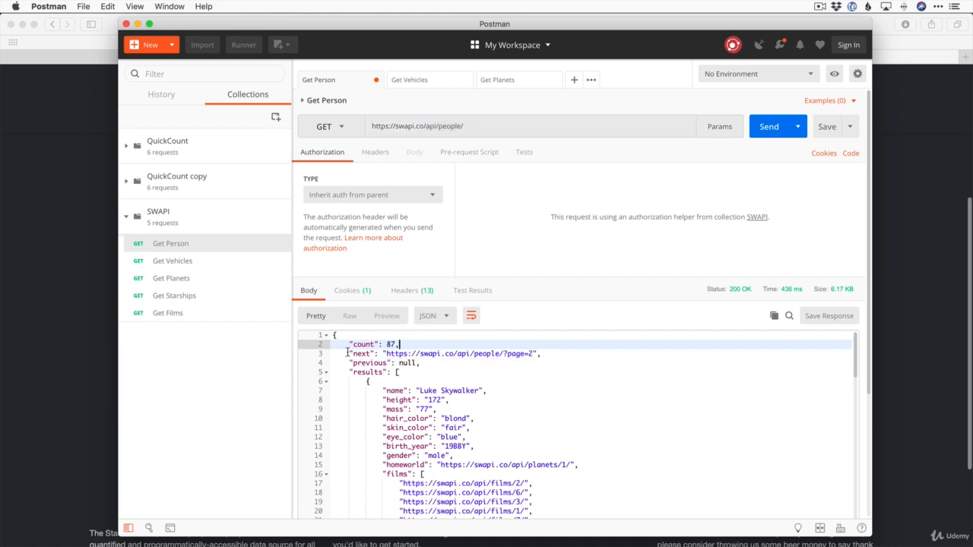
pyautogui.moveTo(347, 353); pyautogui.dragTo(497, 354)
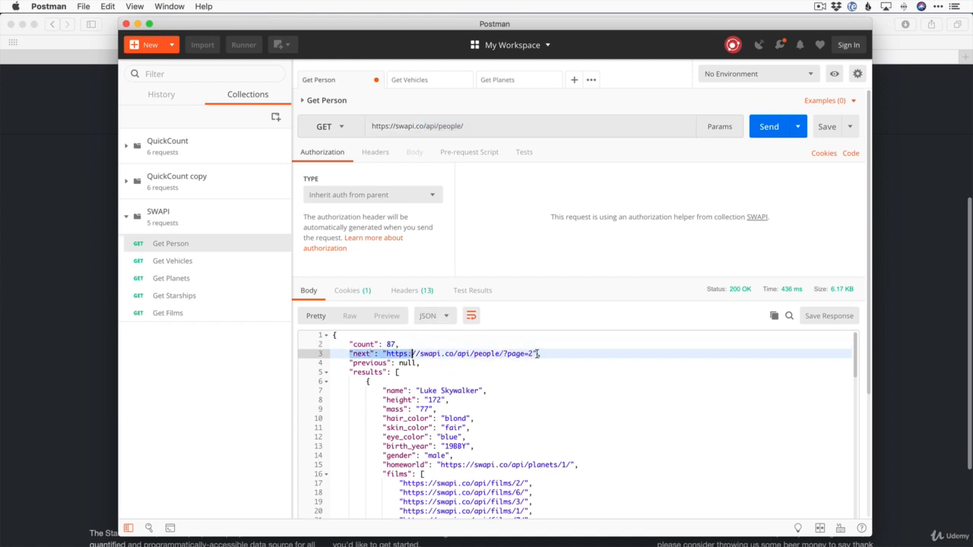
pyautogui.click(540, 353)
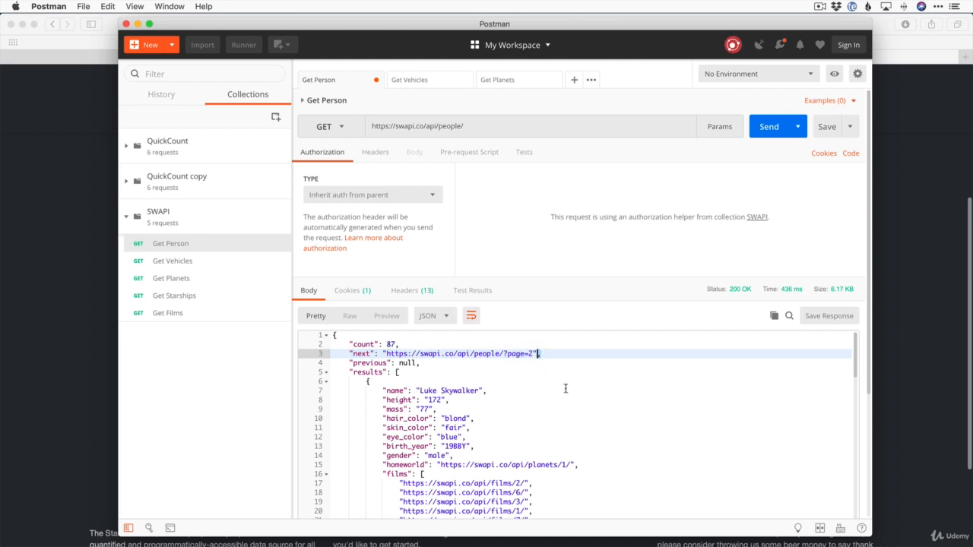
# Highlight the next page URL, the results key, the 87 count and the first person's record
pyautogui.scroll(-20, 481, 390)
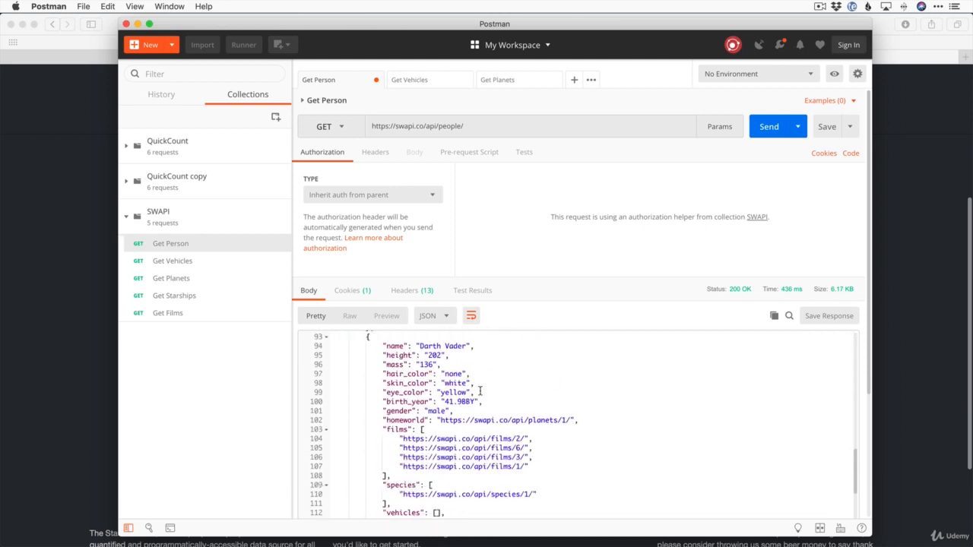
pyautogui.scroll(-15, 481, 390)
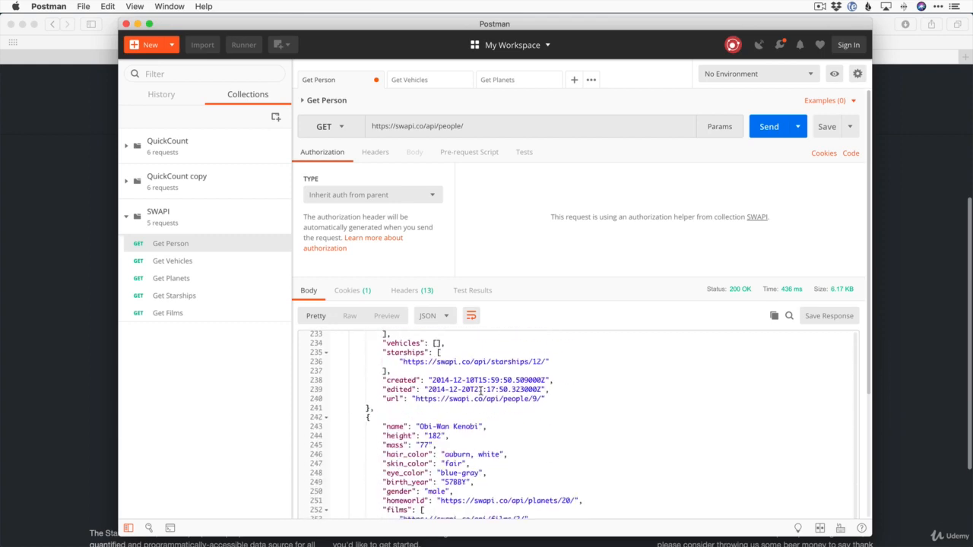
pyautogui.scroll(20, 480, 391)
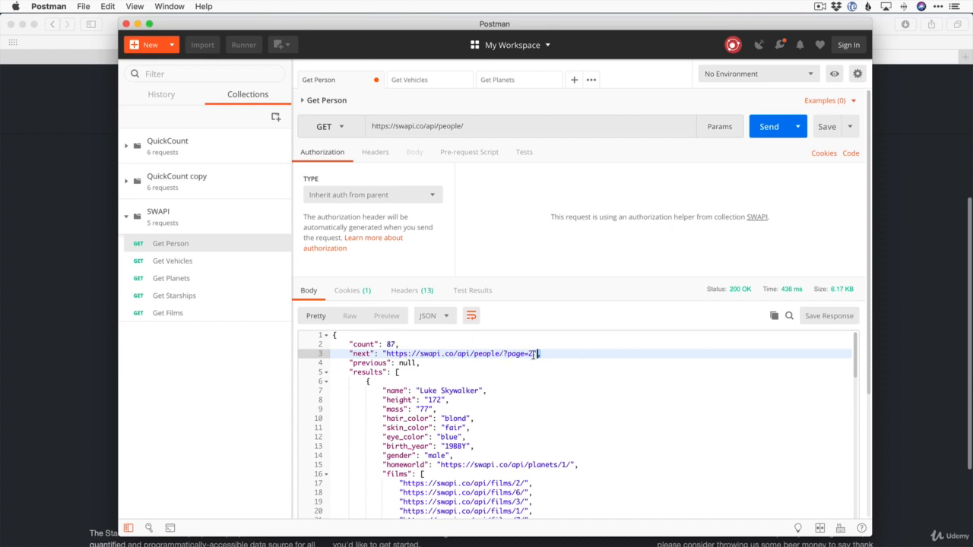
pyautogui.moveTo(383, 353); pyautogui.dragTo(538, 354)
pyautogui.click(505, 374)
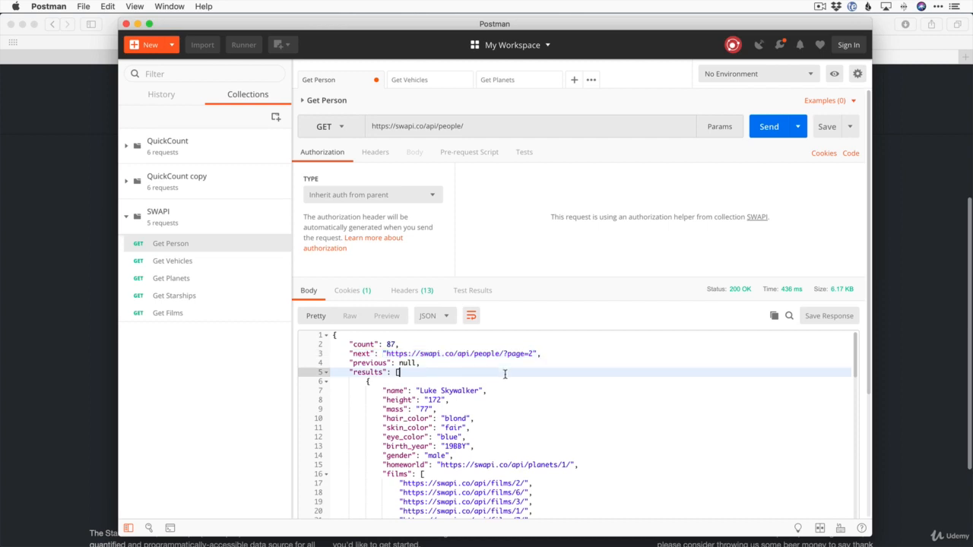
pyautogui.moveTo(348, 373); pyautogui.dragTo(388, 373)
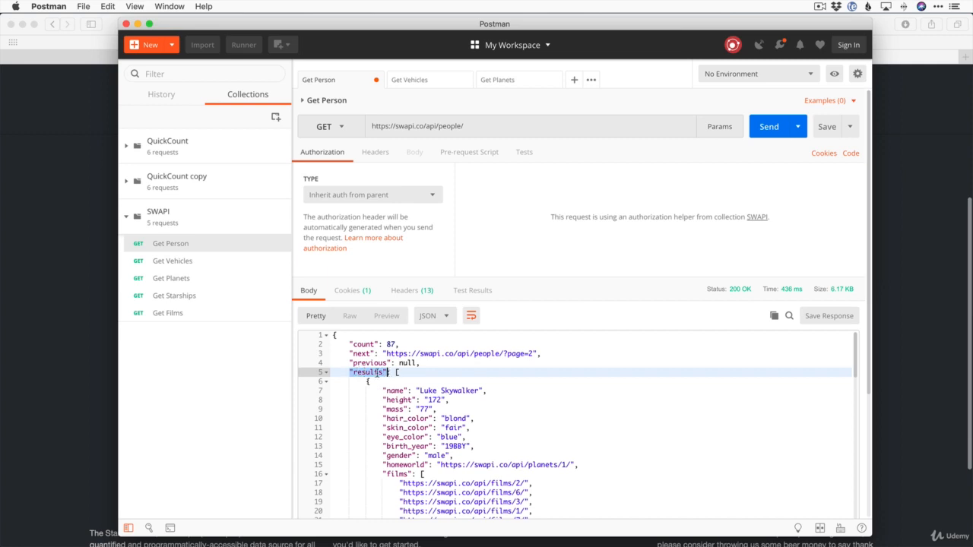
pyautogui.doubleClick(390, 344)
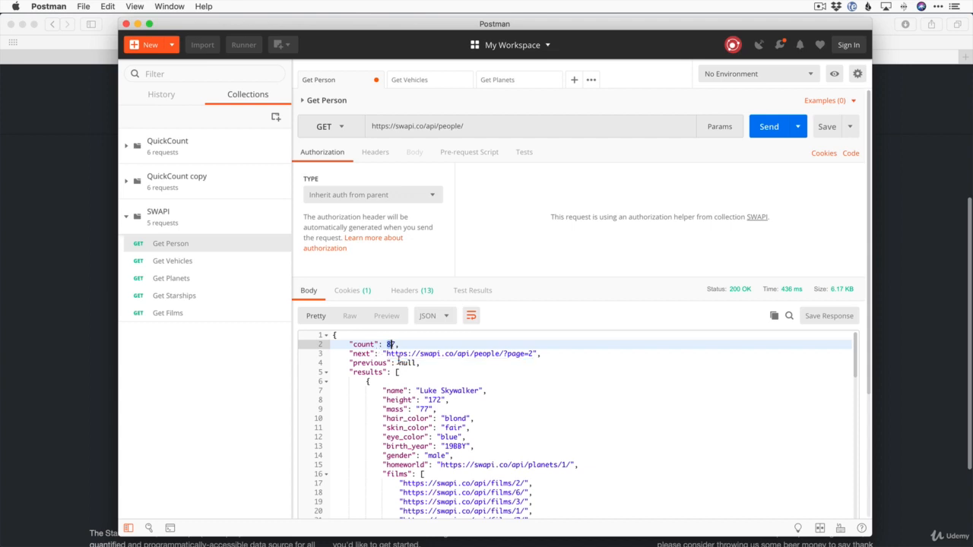
pyautogui.click(394, 371)
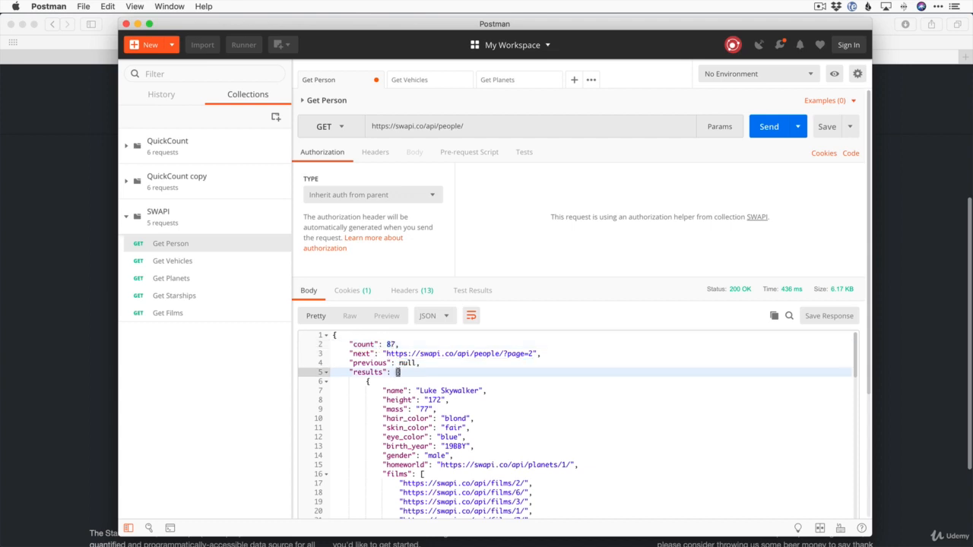
pyautogui.scroll(-3, 352, 399)
pyautogui.scroll(2, 357, 380)
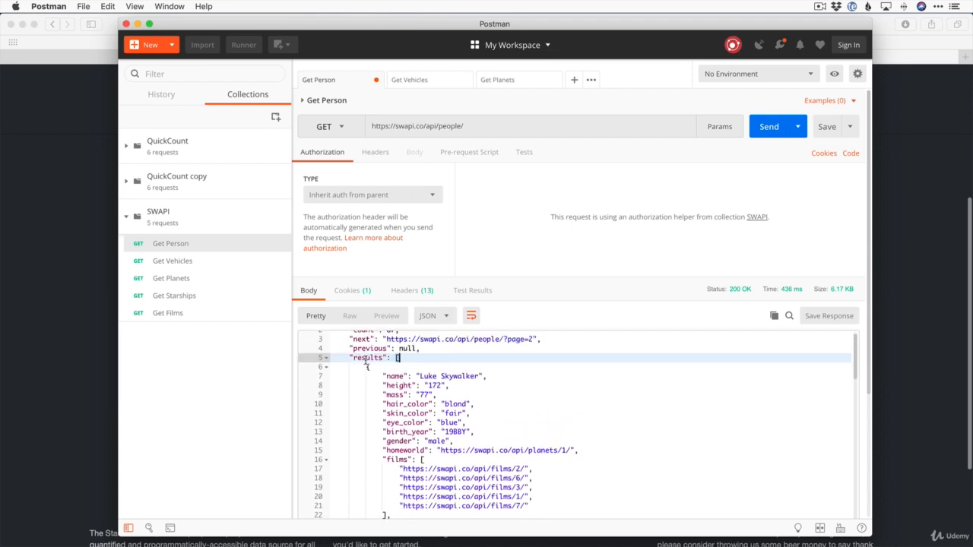
pyautogui.click(366, 366)
pyautogui.moveTo(366, 366); pyautogui.dragTo(371, 454)
pyautogui.scroll(8, 399, 453)
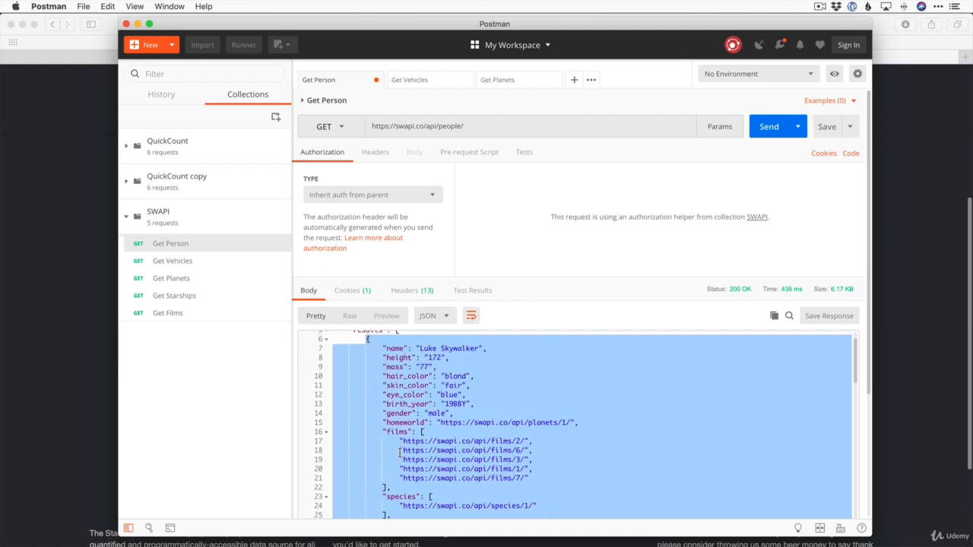
# Append '1/' to the URL and send it to fetch person 1, Luke Skywalker
pyautogui.moveTo(465, 126); pyautogui.dragTo(425, 127)
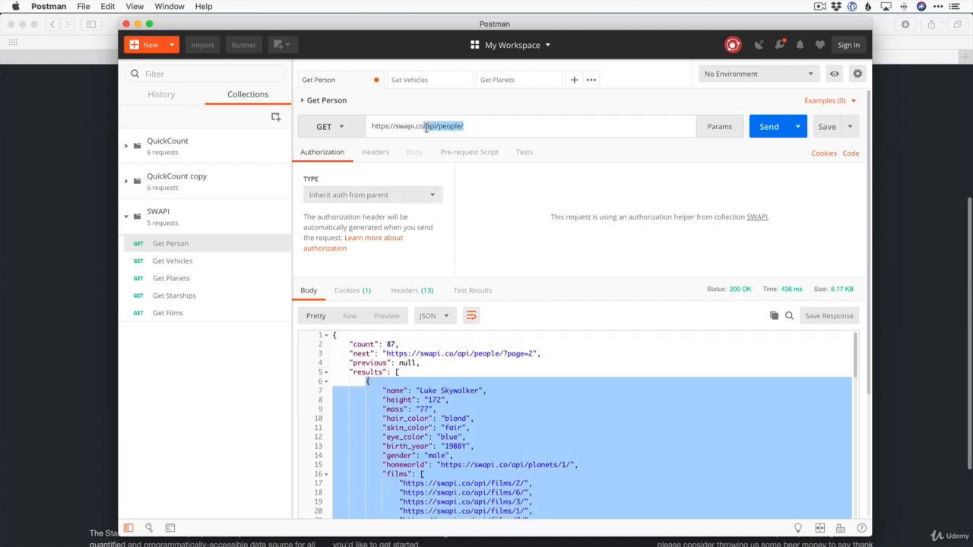
pyautogui.click(471, 128)
pyautogui.write('1')
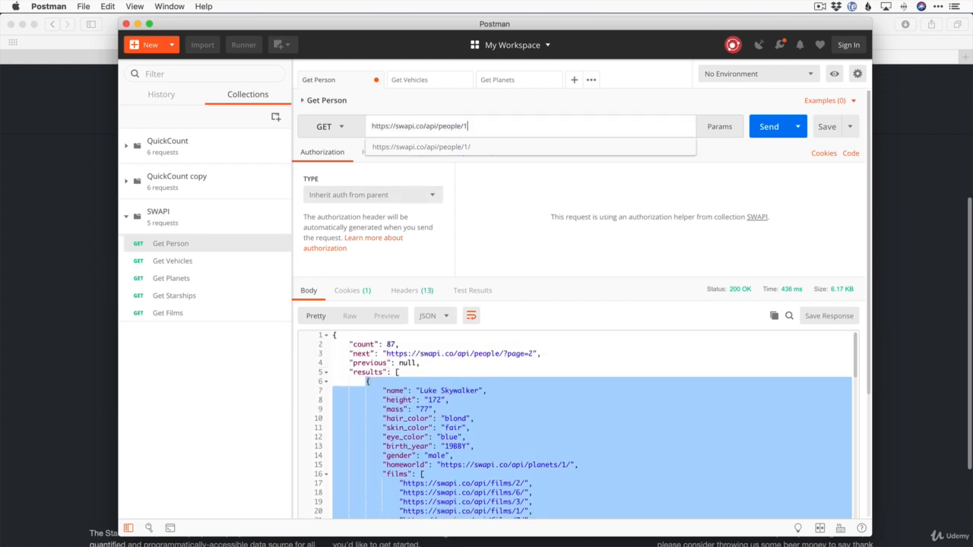
pyautogui.write('/')
pyautogui.press('Return')
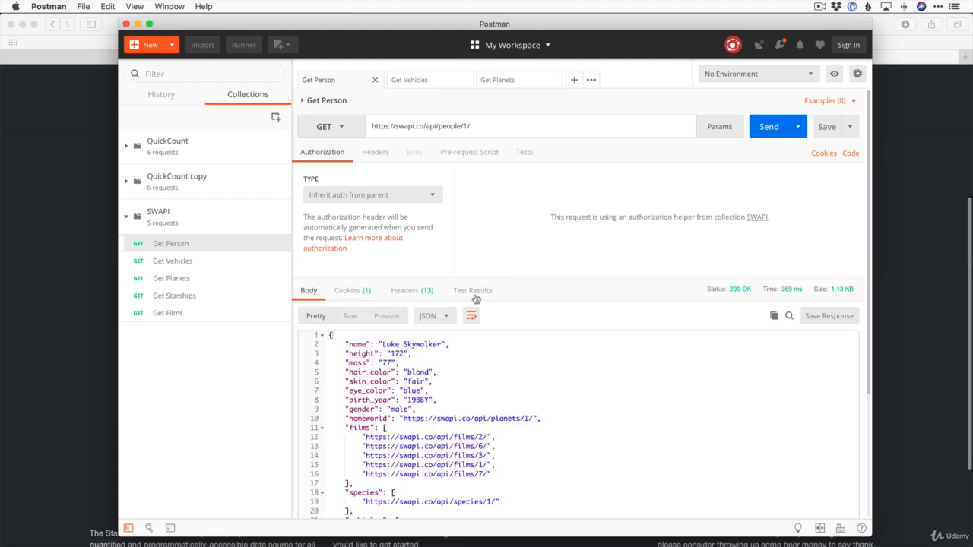
pyautogui.scroll(-2, 393, 420)
pyautogui.scroll(-2, 393, 420)
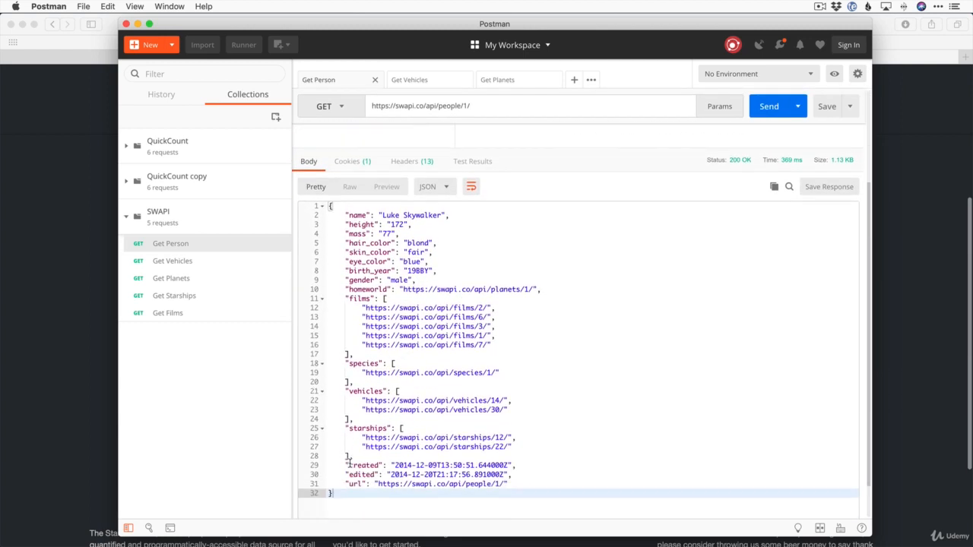
pyautogui.scroll(2, 350, 464)
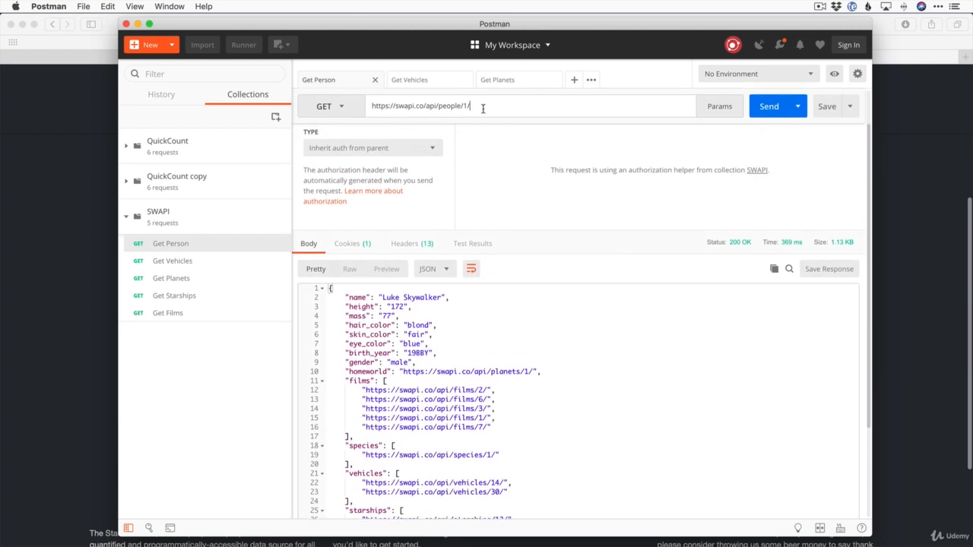
# Remove '1/' and resend the people list request, returning a count of 87
pyautogui.press('BackSpace')
pyautogui.press('BackSpace')
pyautogui.press('Return')
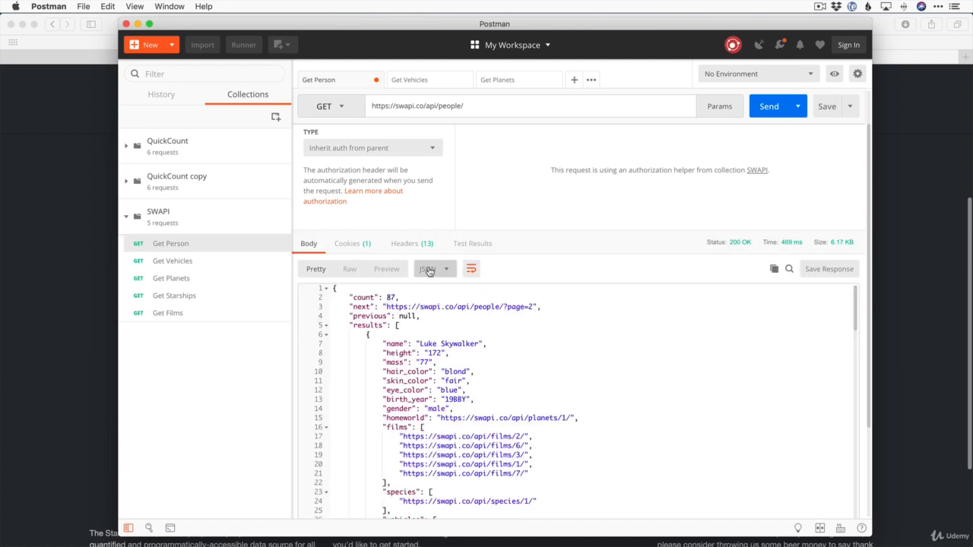
pyautogui.scroll(-2, 366, 317)
pyautogui.scroll(1, 364, 313)
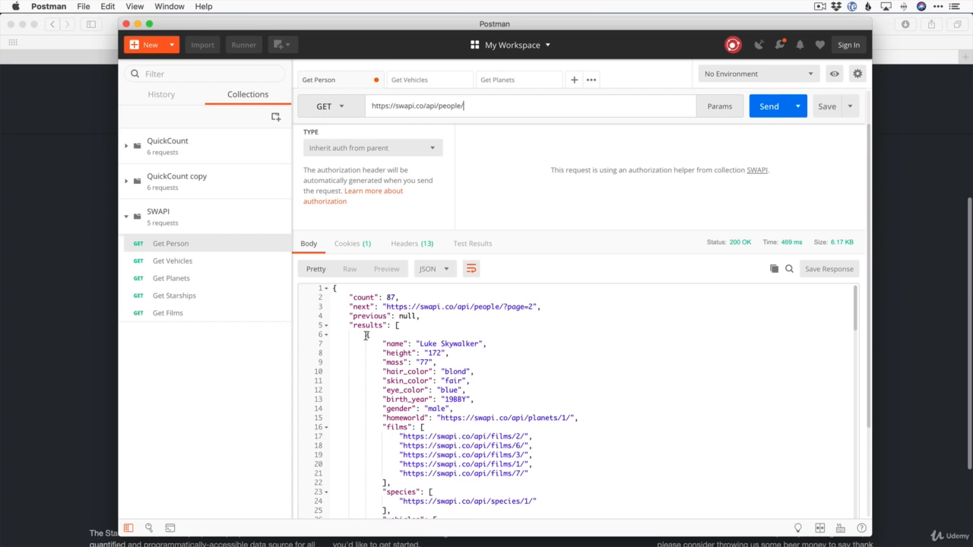
pyautogui.scroll(-3, 438, 396)
pyautogui.scroll(3, 438, 396)
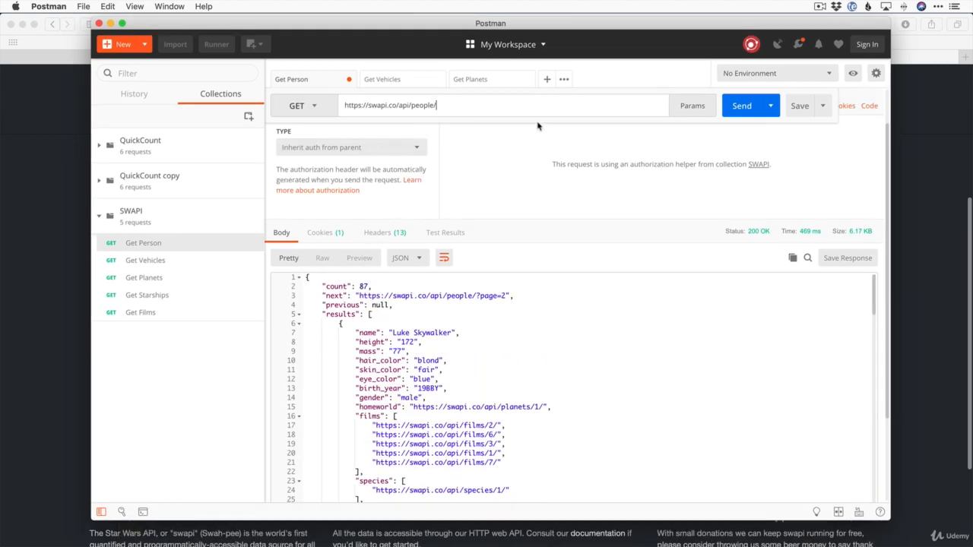
# Open a new request tab with GET as the method, then switch to the SWAPI page in Safari
pyautogui.click(546, 80)
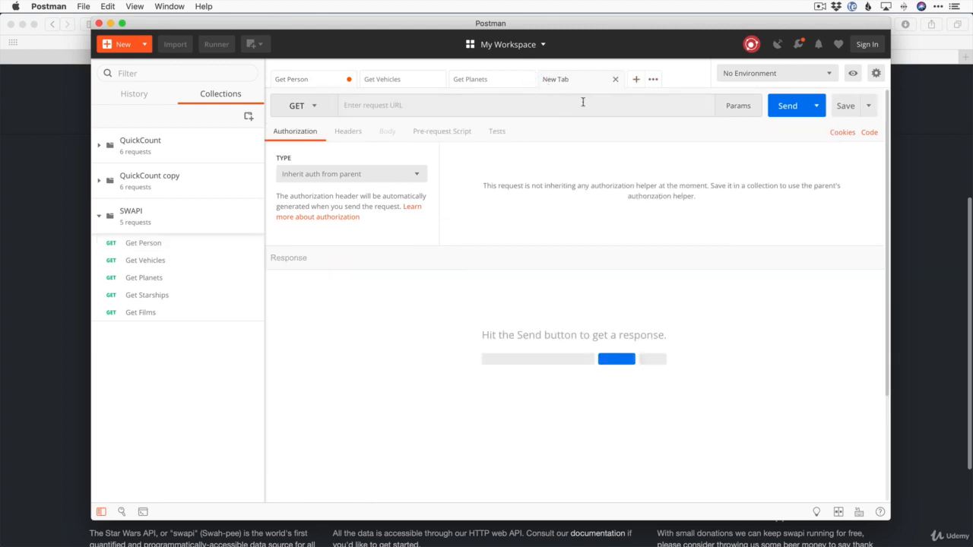
pyautogui.click(311, 113)
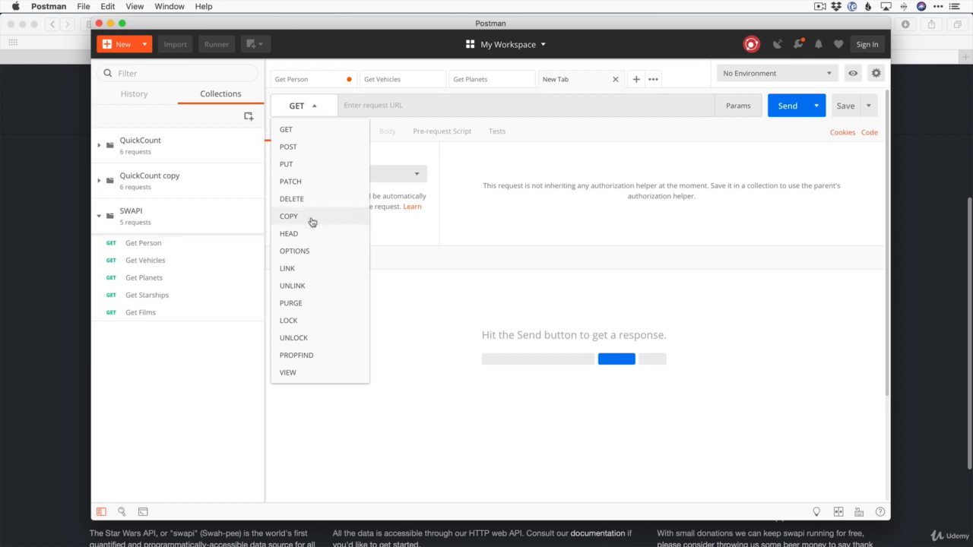
pyautogui.click(310, 135)
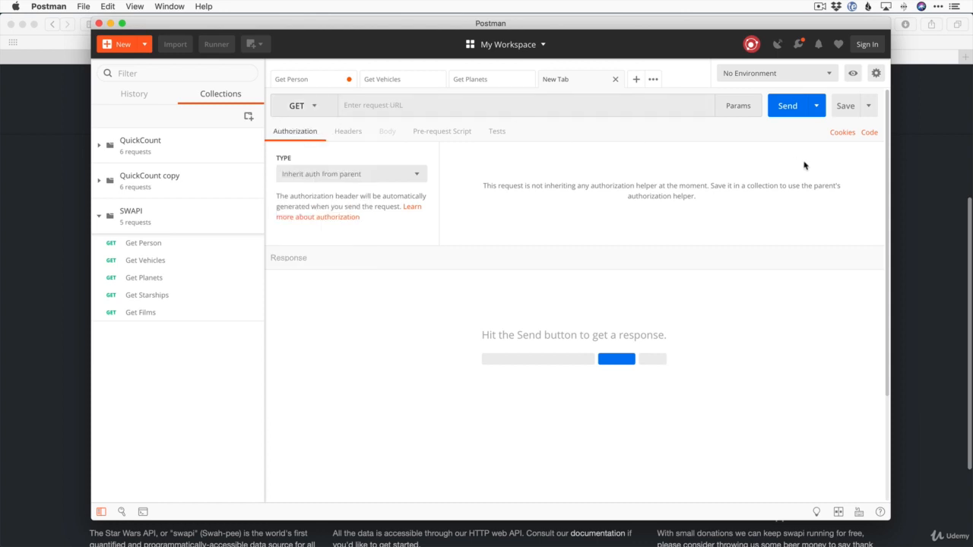
pyautogui.click(904, 183)
pyautogui.scroll(-5, 304, 357)
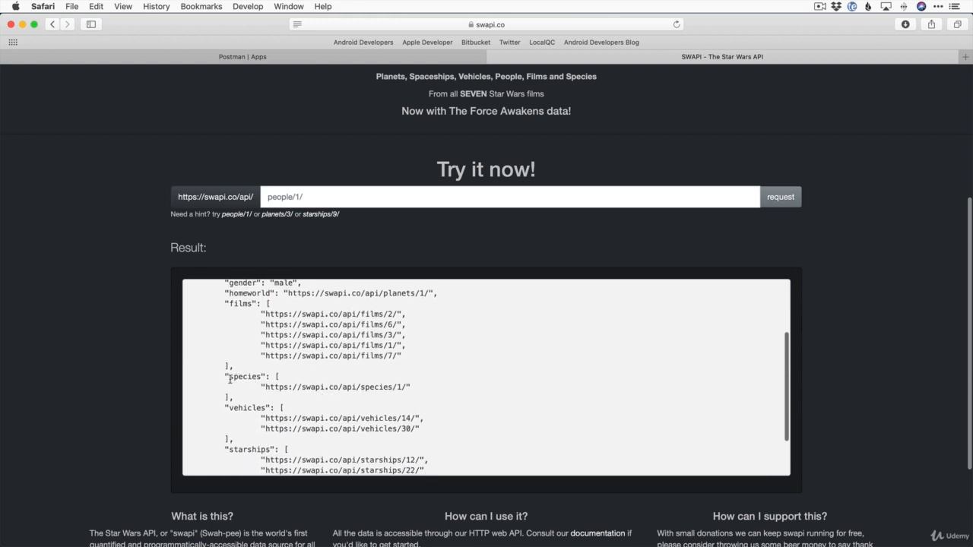
pyautogui.click(297, 197)
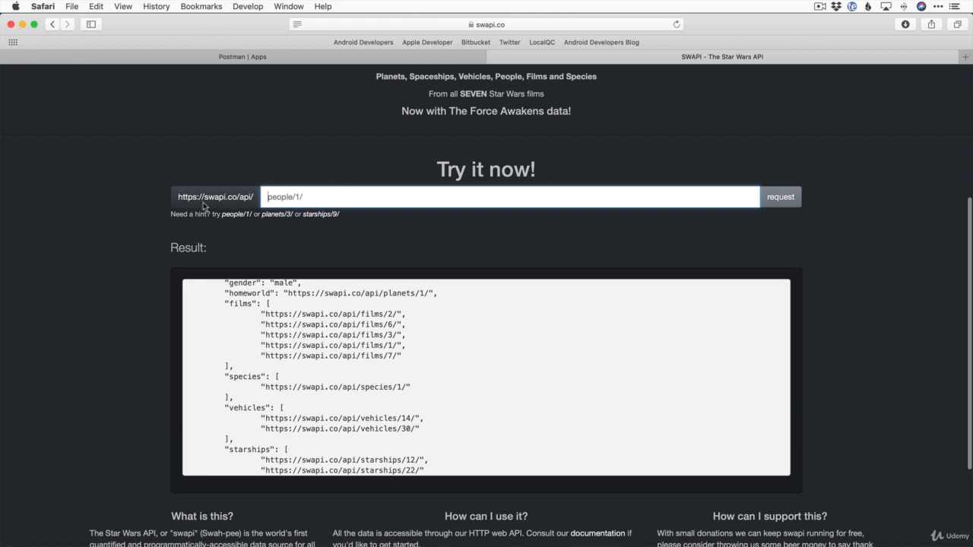
pyautogui.moveTo(179, 198); pyautogui.dragTo(252, 198)
pyautogui.press('super+c')
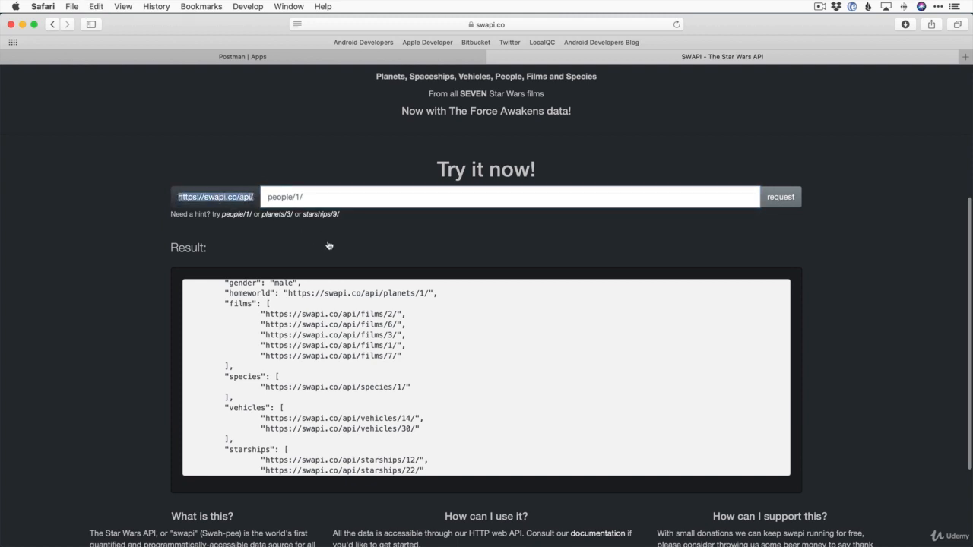
pyautogui.press('super+Tab')
pyautogui.click(367, 105)
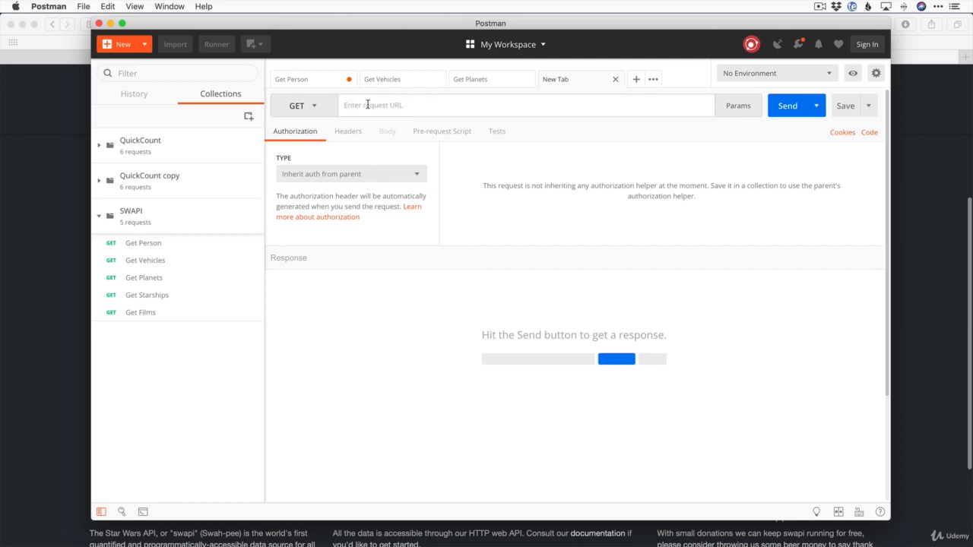
# Paste the base URL, add species/ and send it to list all SWAPI species
pyautogui.press('super+v')
pyautogui.click(794, 105)
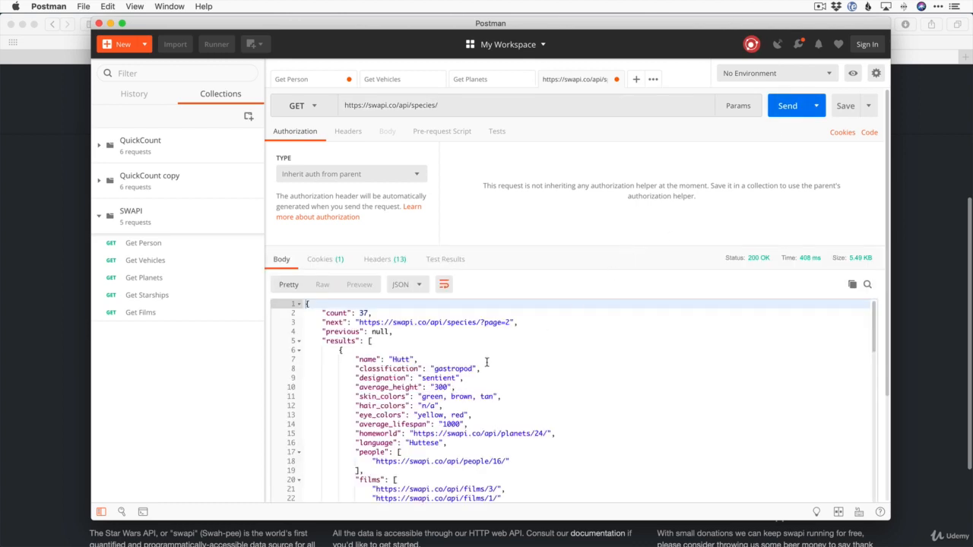
pyautogui.scroll(-3, 498, 353)
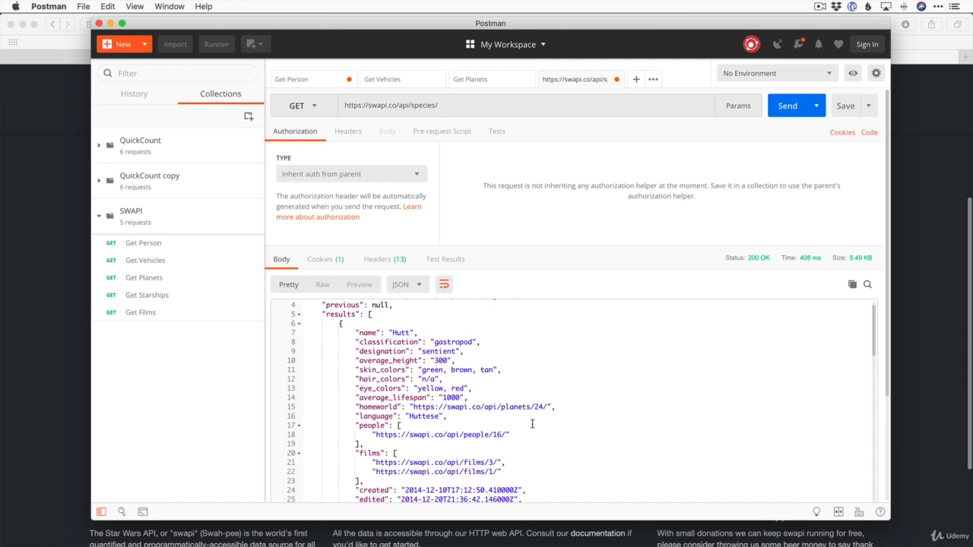
pyautogui.scroll(-5, 532, 424)
pyautogui.scroll(4, 554, 380)
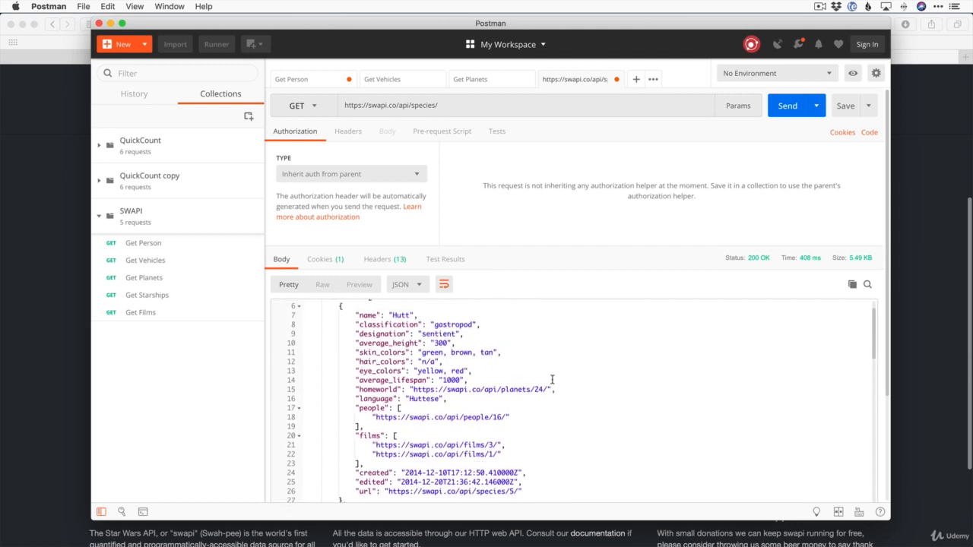
pyautogui.scroll(2, 494, 365)
pyautogui.scroll(-8, 391, 372)
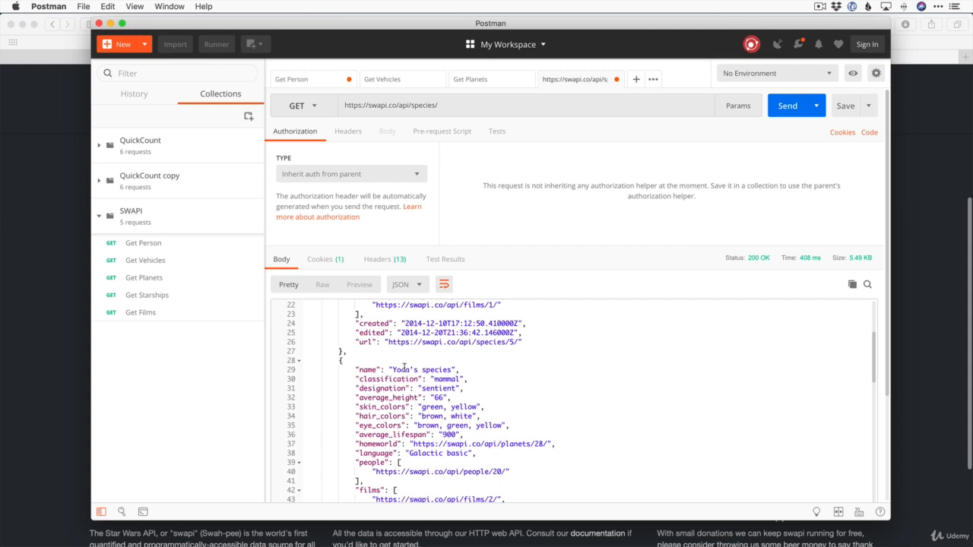
pyautogui.scroll(-1, 402, 369)
pyautogui.scroll(-8, 395, 365)
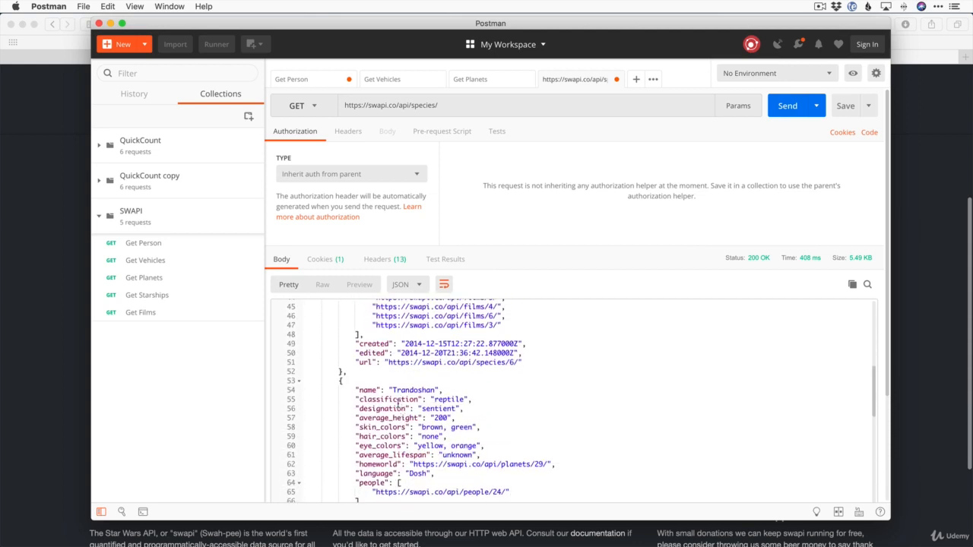
pyautogui.scroll(-6, 414, 390)
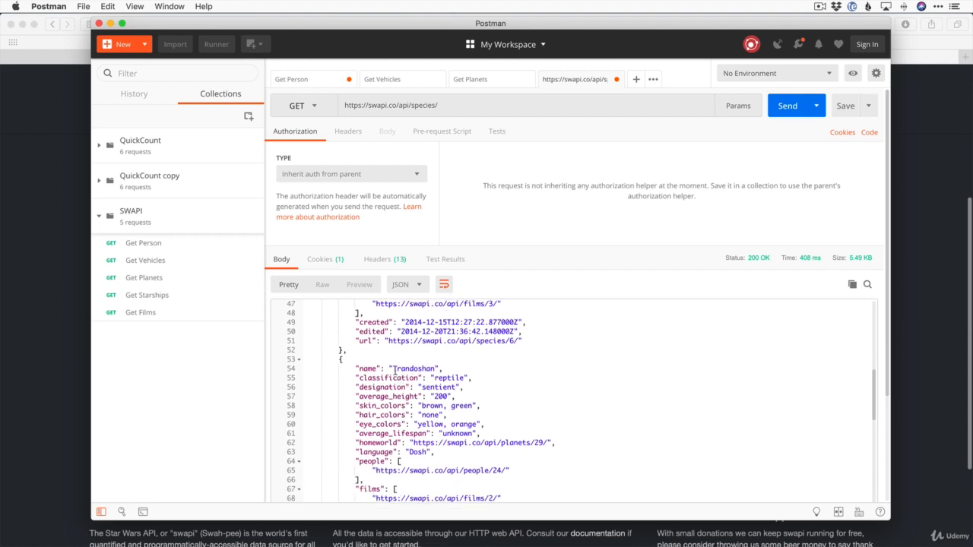
pyautogui.scroll(20, 498, 396)
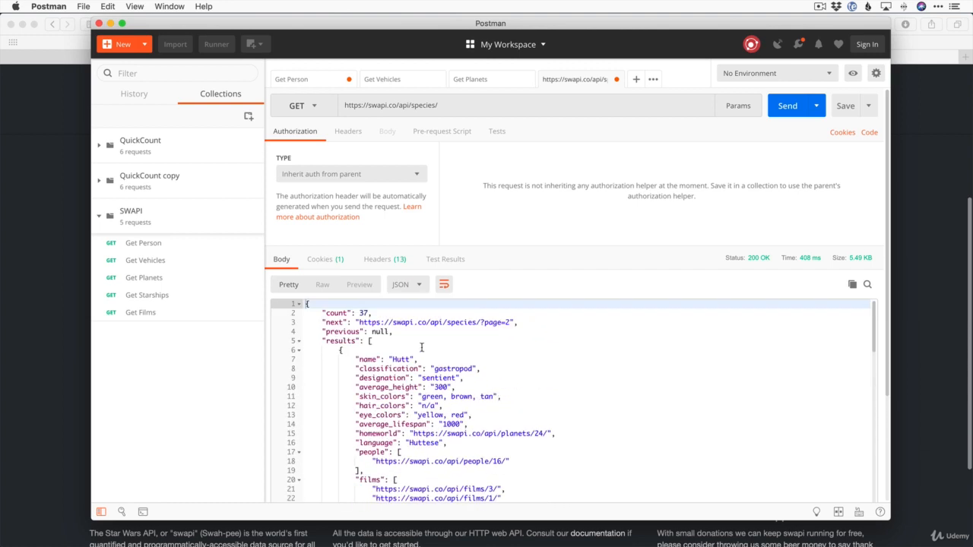
# Append '1' to the species URL and send it to fetch the Human species record
pyautogui.click(453, 107)
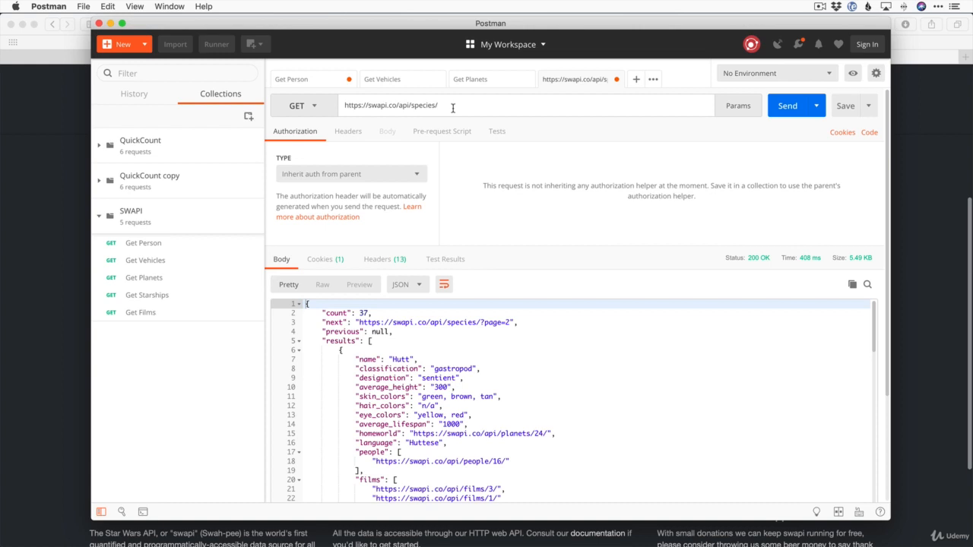
pyautogui.write('1/')
pyautogui.click(794, 106)
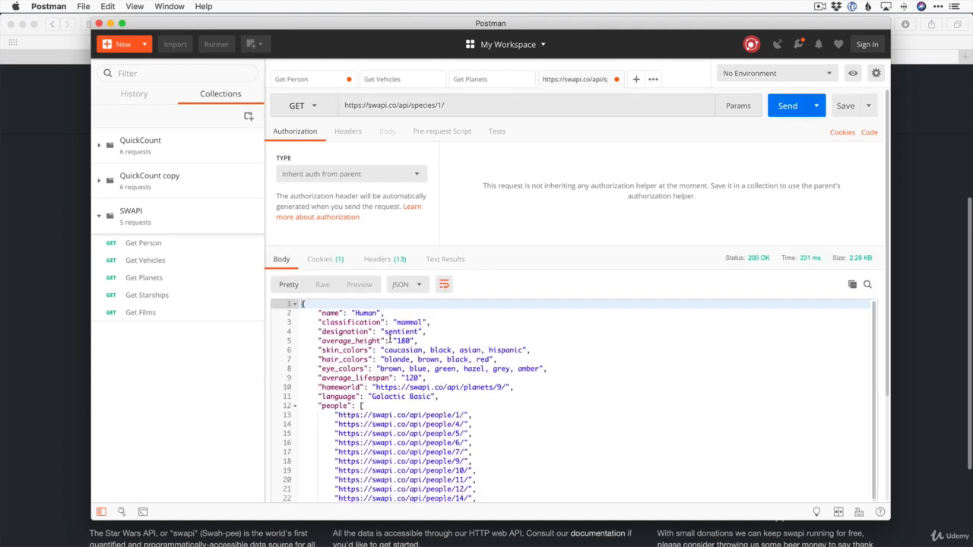
pyautogui.scroll(-10, 389, 340)
pyautogui.scroll(10, 387, 340)
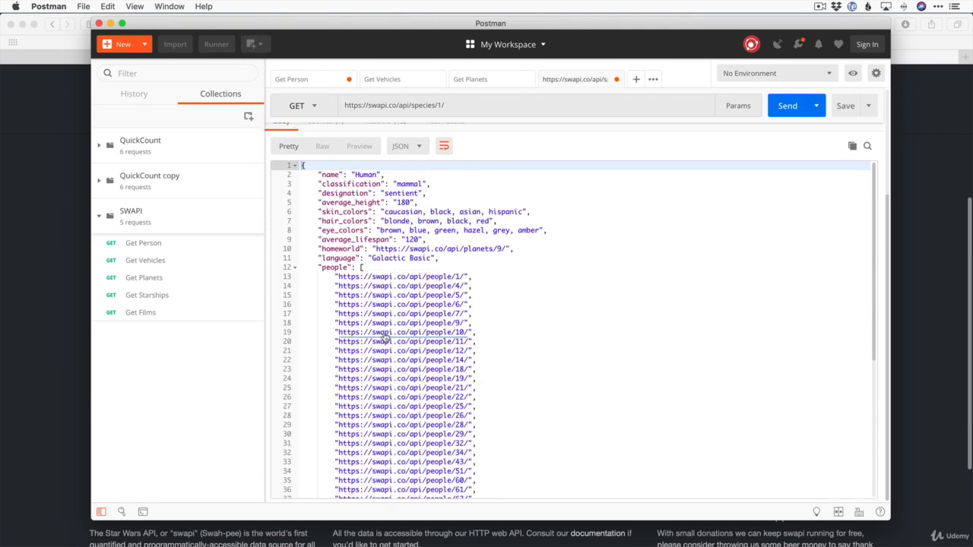
pyautogui.scroll(3, 386, 340)
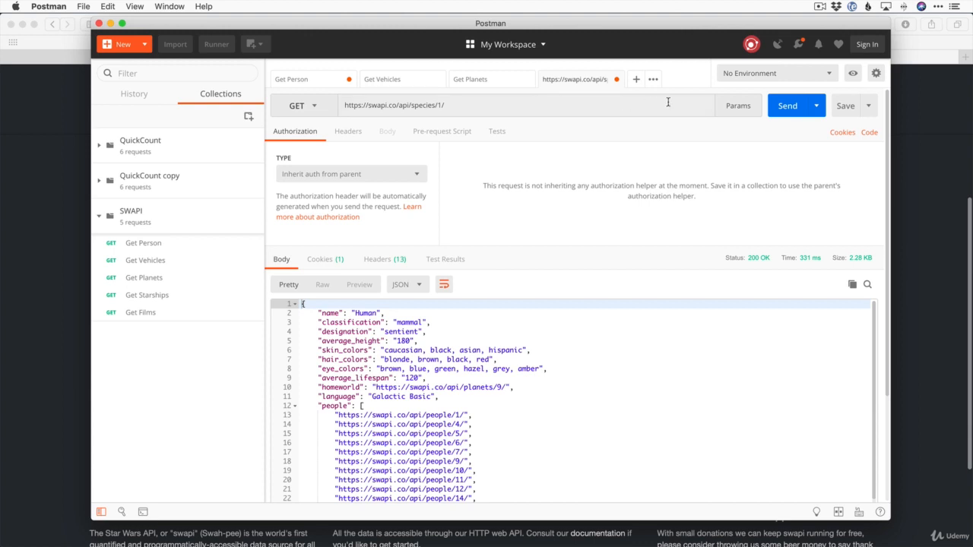
# Save the species/1 request under the name 'Get Species' into the SWAPI collection
pyautogui.click(843, 106)
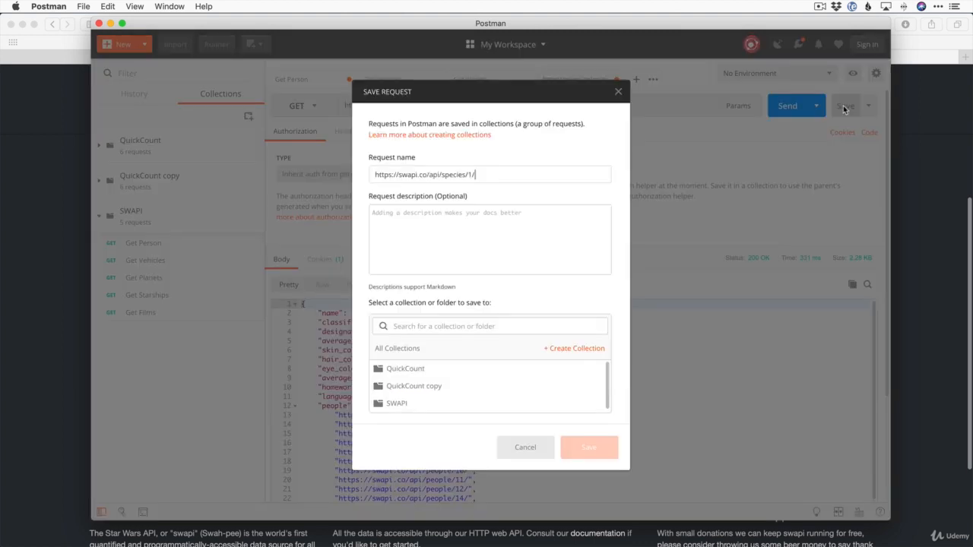
pyautogui.moveTo(489, 174); pyautogui.dragTo(386, 167)
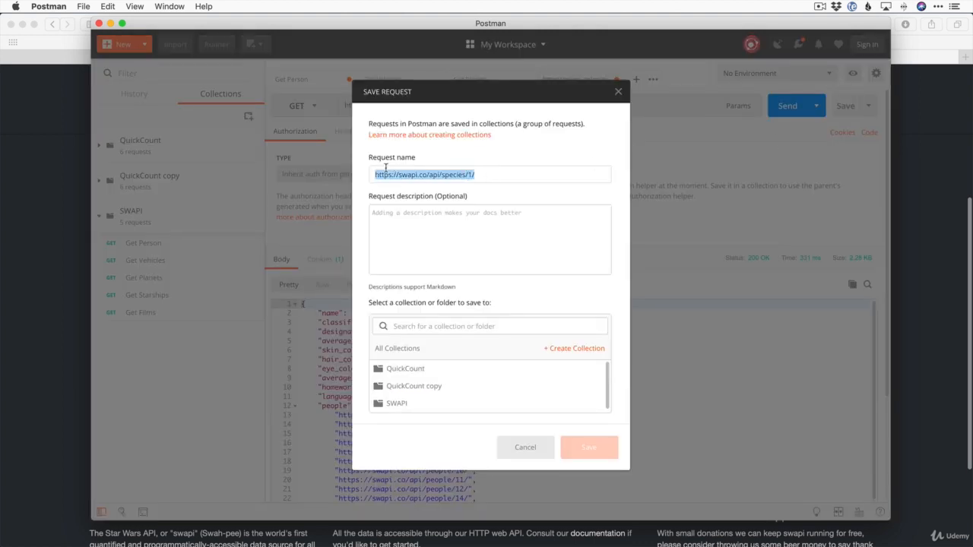
pyautogui.write('Get Species')
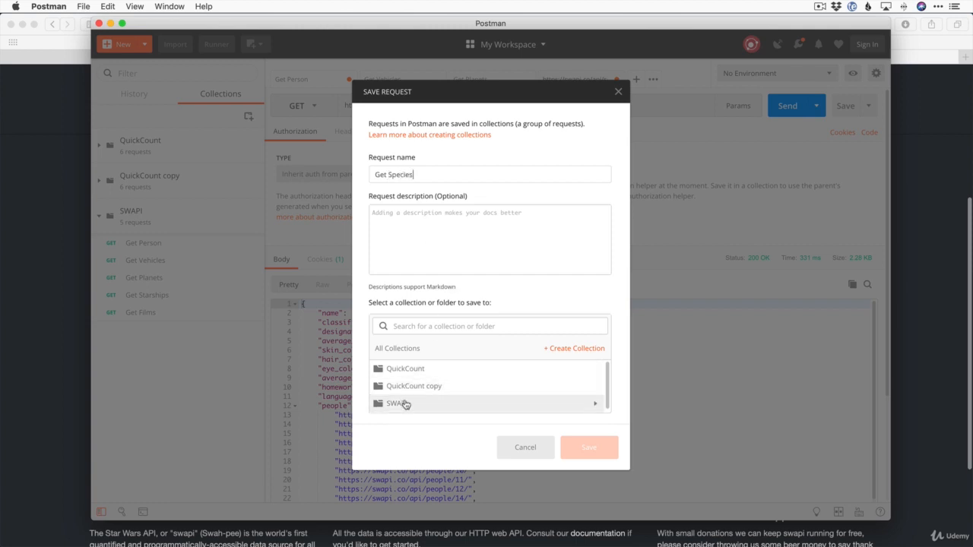
pyautogui.click(406, 405)
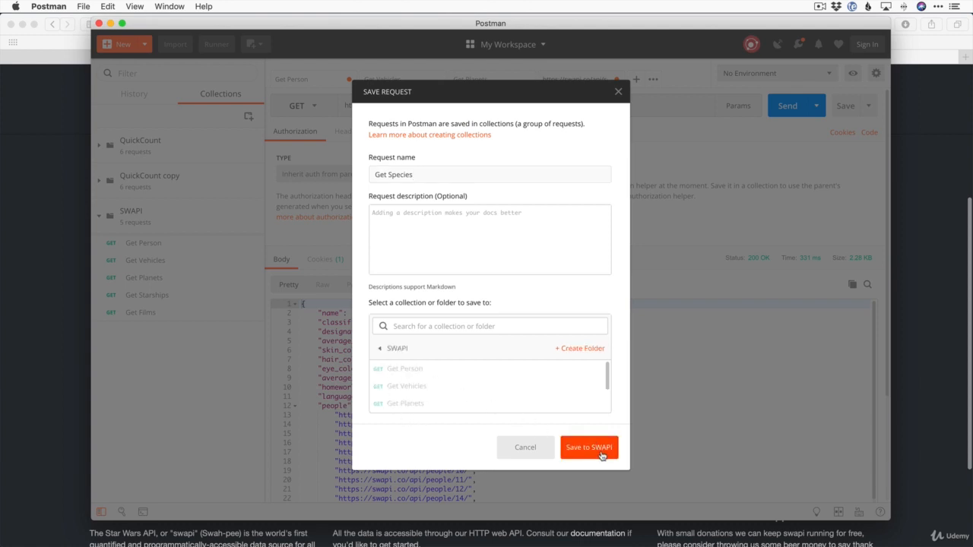
pyautogui.moveTo(597, 411); pyautogui.dragTo(454, 218)
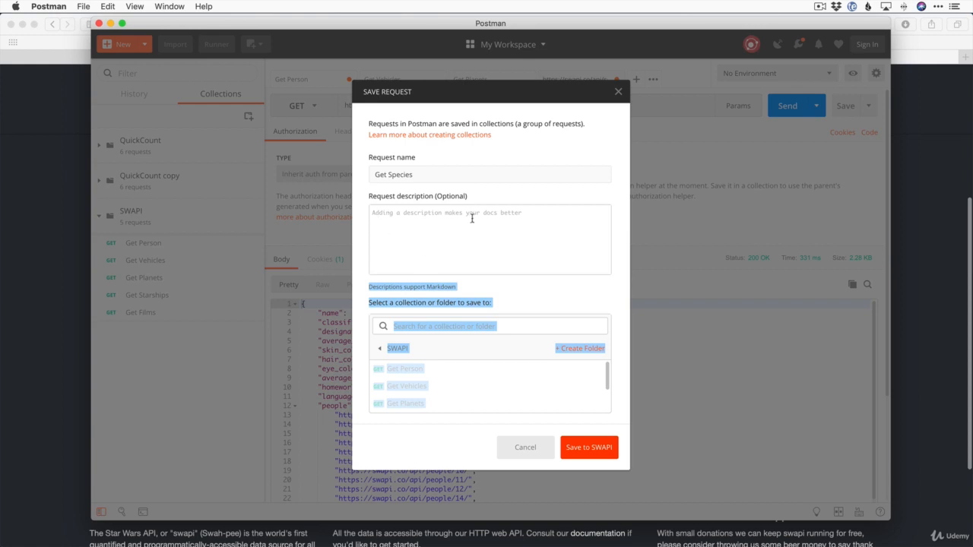
pyautogui.click(584, 453)
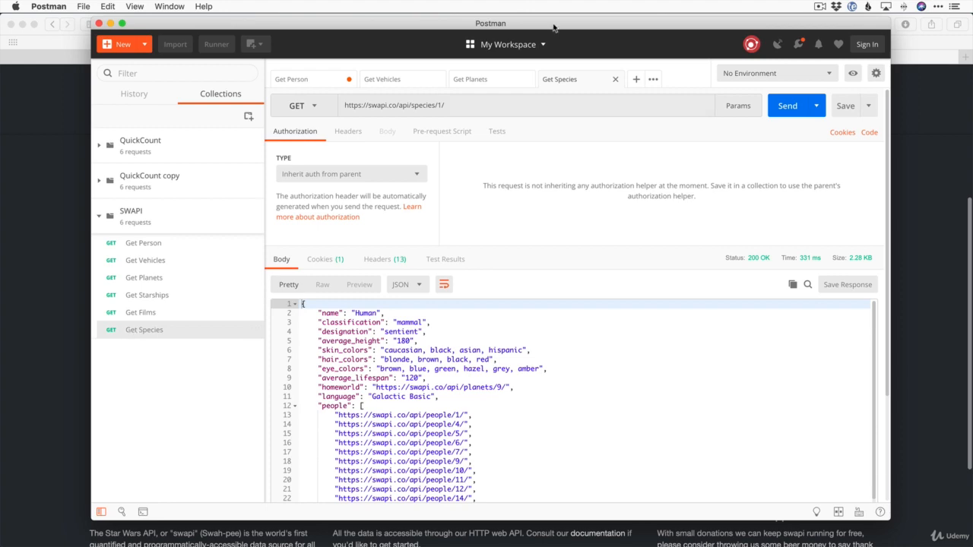
pyautogui.hotkey('ctrl', 'Left')
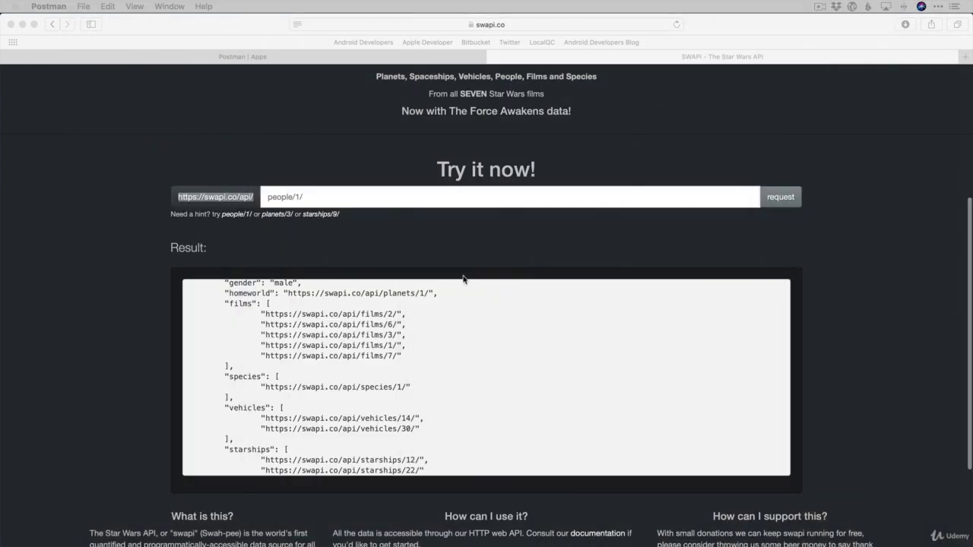
pyautogui.moveTo(972, 144); pyautogui.dragTo(972, 34)
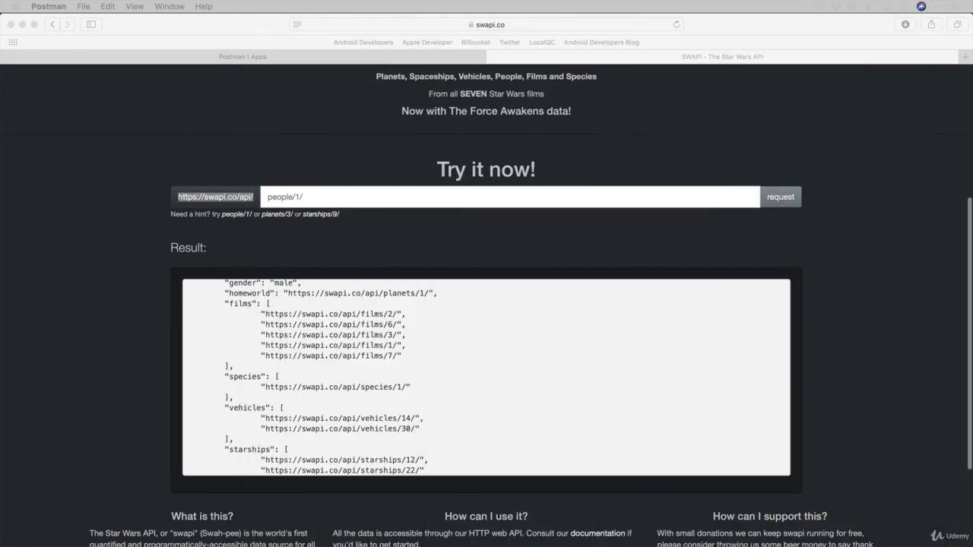
pyautogui.click(472, 238)
pyautogui.scroll(-1, 391, 254)
pyautogui.scroll(1, 608, 304)
pyautogui.scroll(-1, 822, 326)
pyautogui.scroll(-2, 613, 322)
pyautogui.scroll(3, 383, 304)
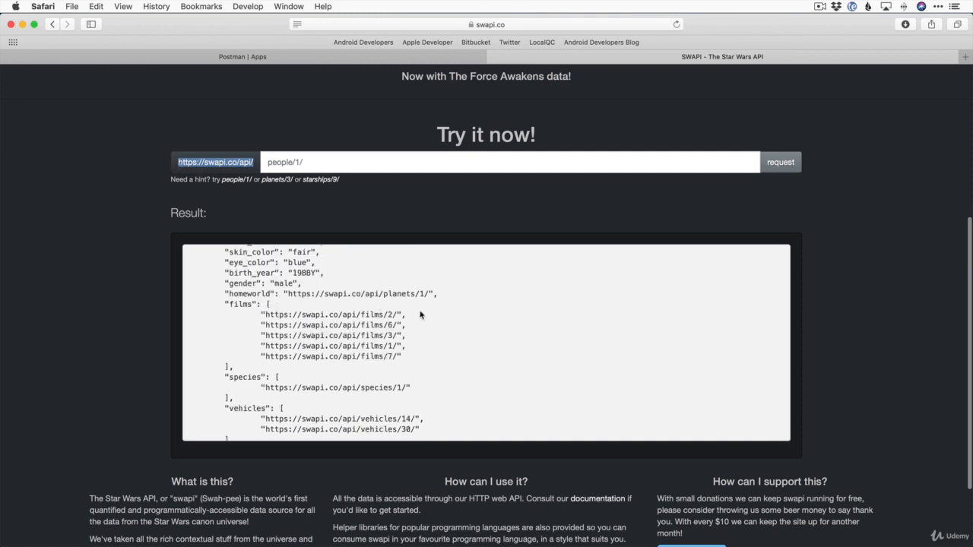
pyautogui.scroll(-3, 420, 314)
pyautogui.scroll(3, 840, 283)
pyautogui.scroll(4, 576, 414)
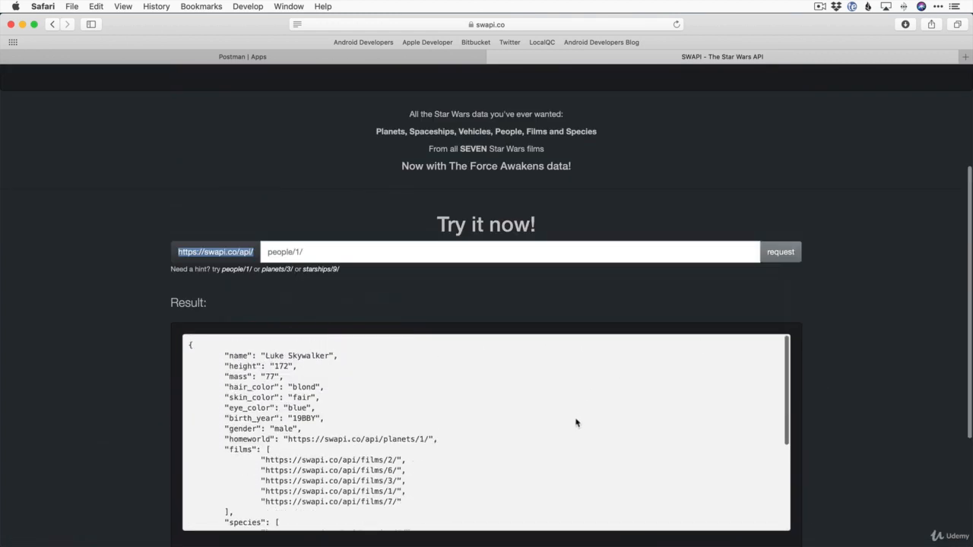
pyautogui.scroll(-3, 889, 395)
pyautogui.press('super+Tab')
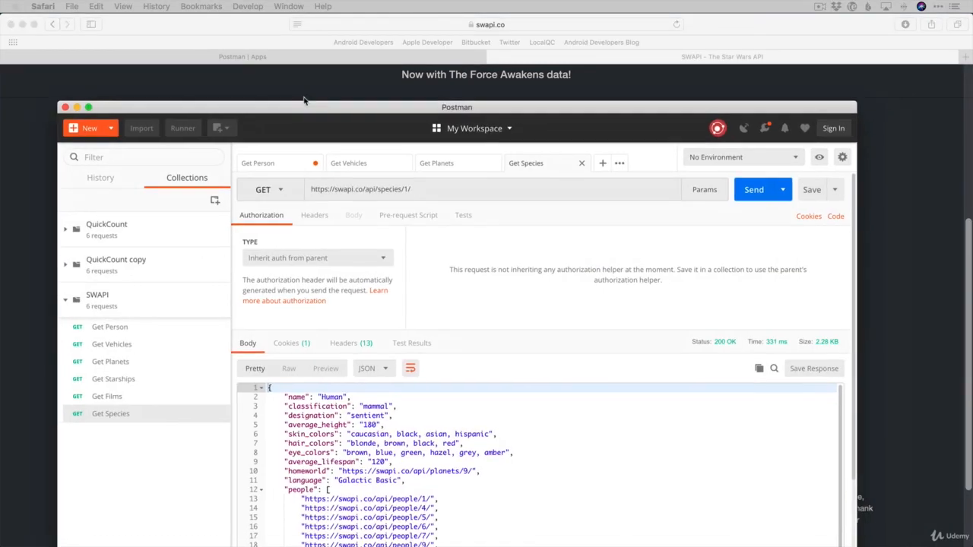
pyautogui.moveTo(303, 99); pyautogui.dragTo(342, 19)
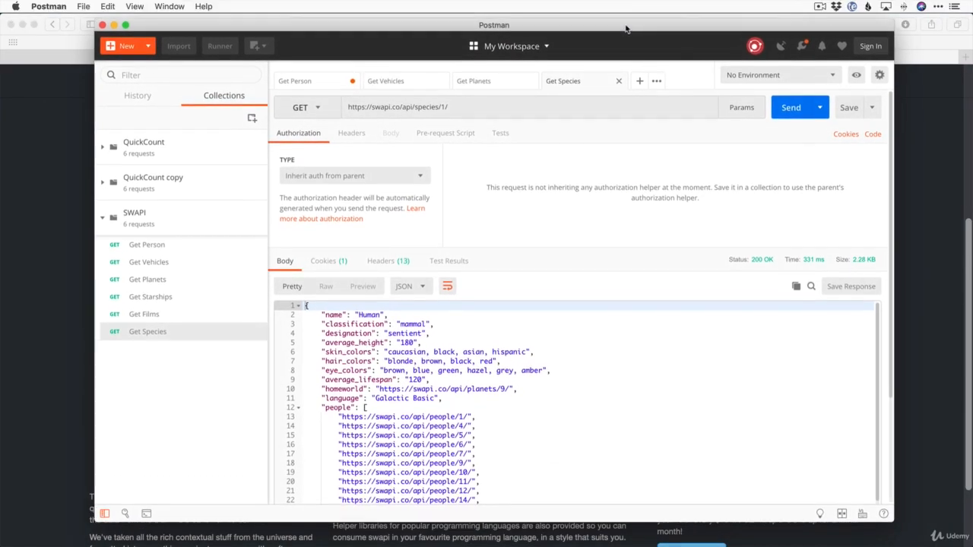
# Change the Get Species request method from GET to POST
pyautogui.moveTo(626, 28); pyautogui.dragTo(627, 25)
pyautogui.click(320, 108)
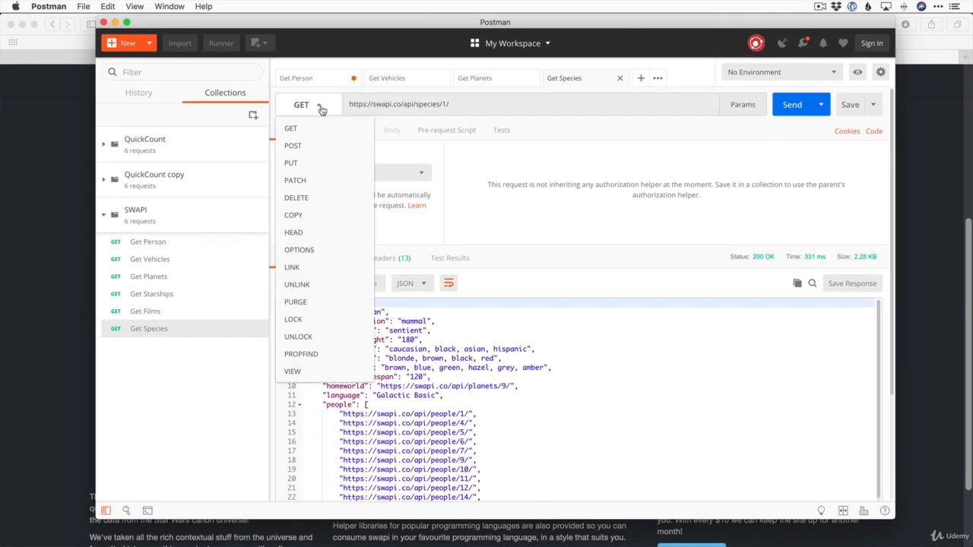
pyautogui.click(294, 145)
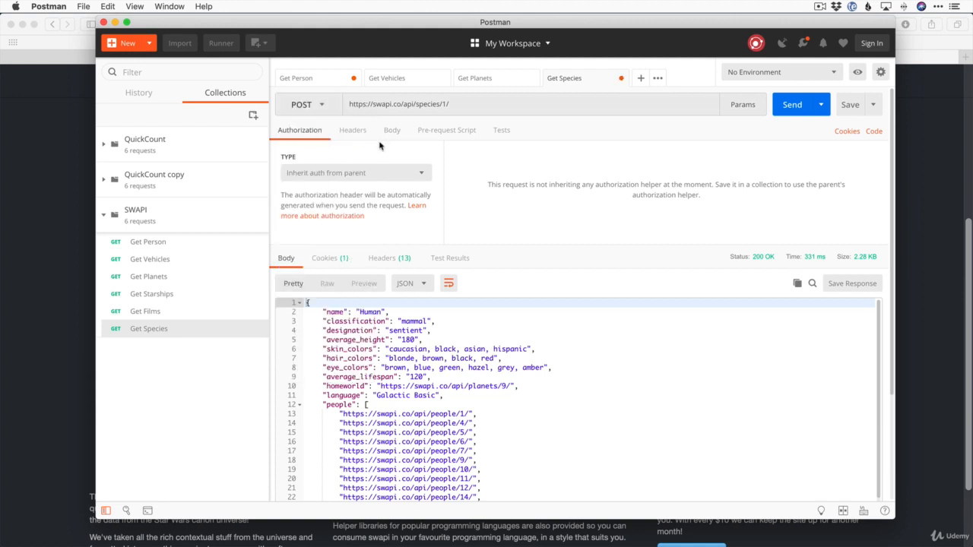
pyautogui.moveTo(538, 26); pyautogui.dragTo(537, 30)
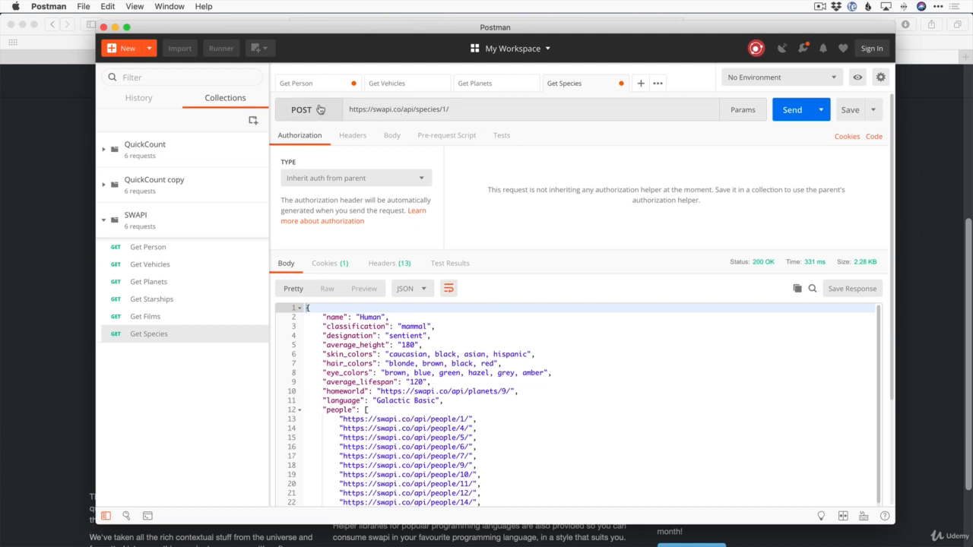
# Check the request headers, then set the request body type to raw
pyautogui.click(349, 137)
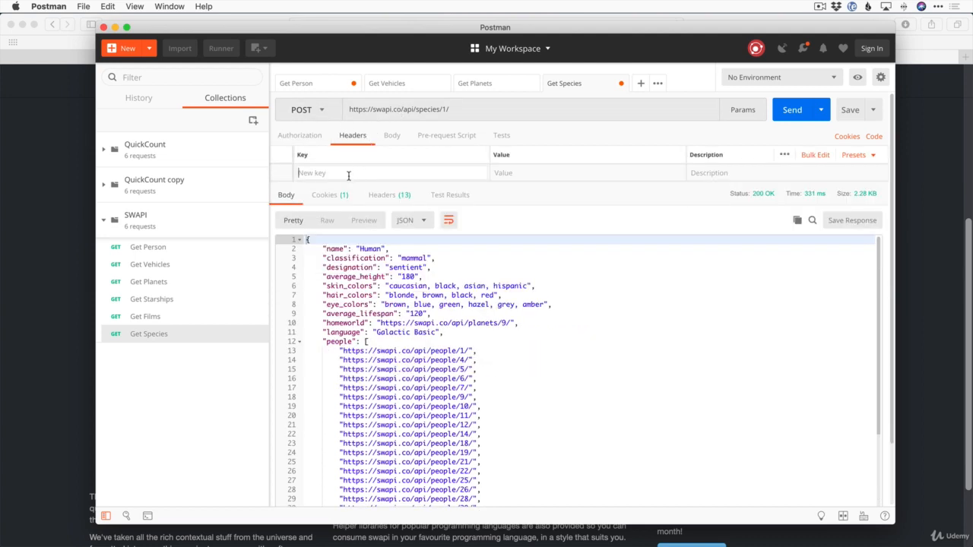
pyautogui.click(389, 139)
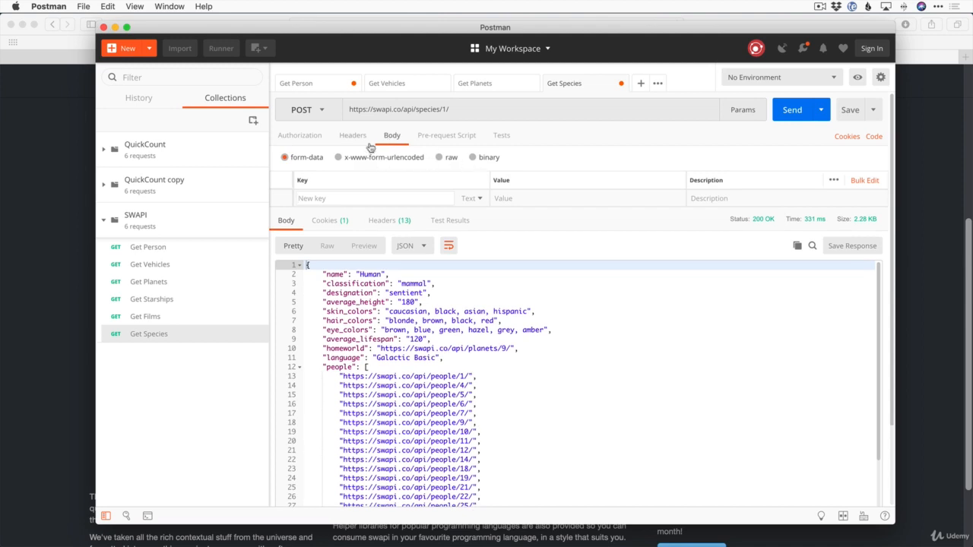
pyautogui.click(442, 159)
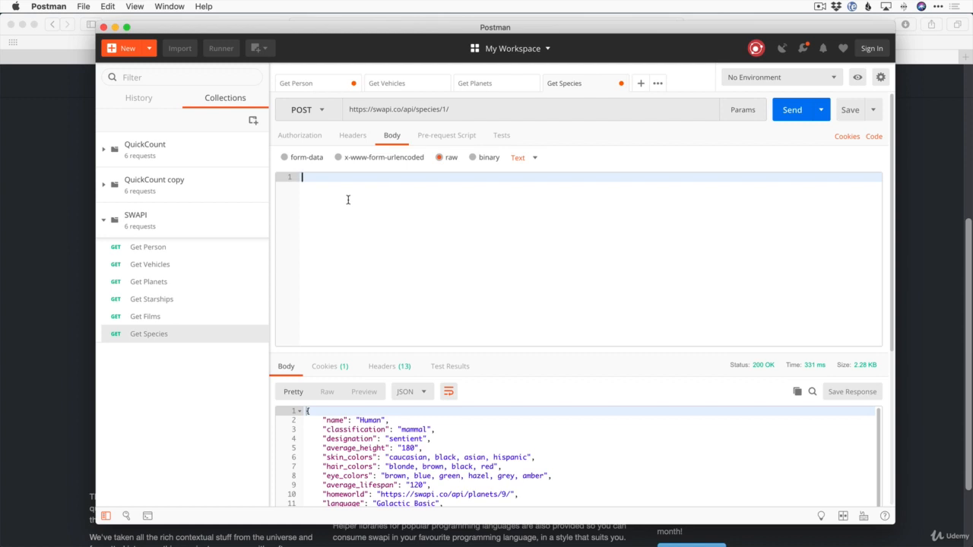
pyautogui.write('{')
pyautogui.press('Return')
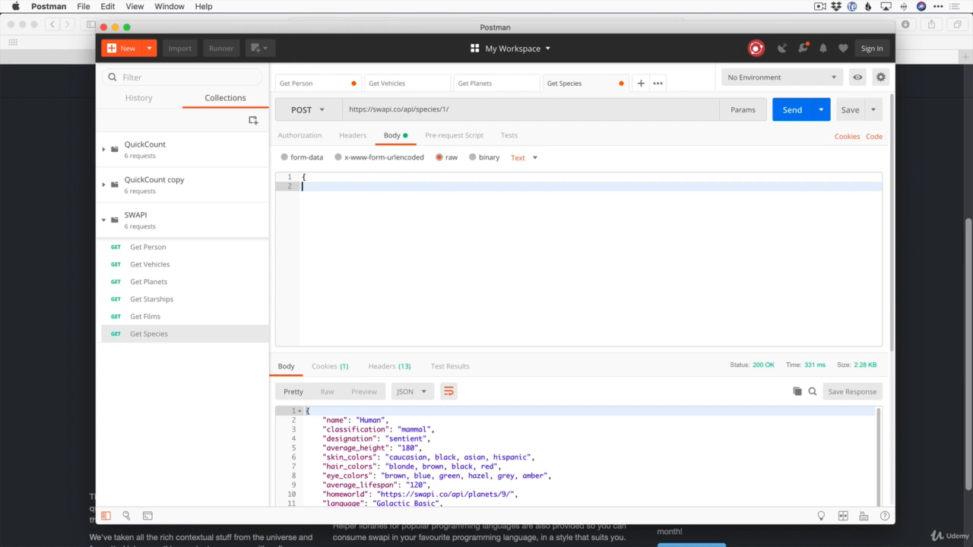
pyautogui.press('Return')
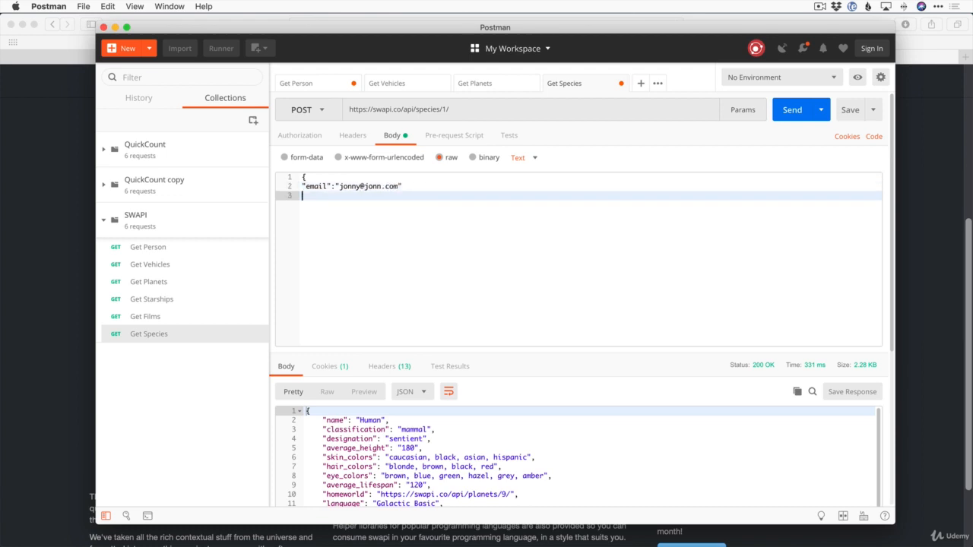
pyautogui.press('BackSpace')
pyautogui.write(',')
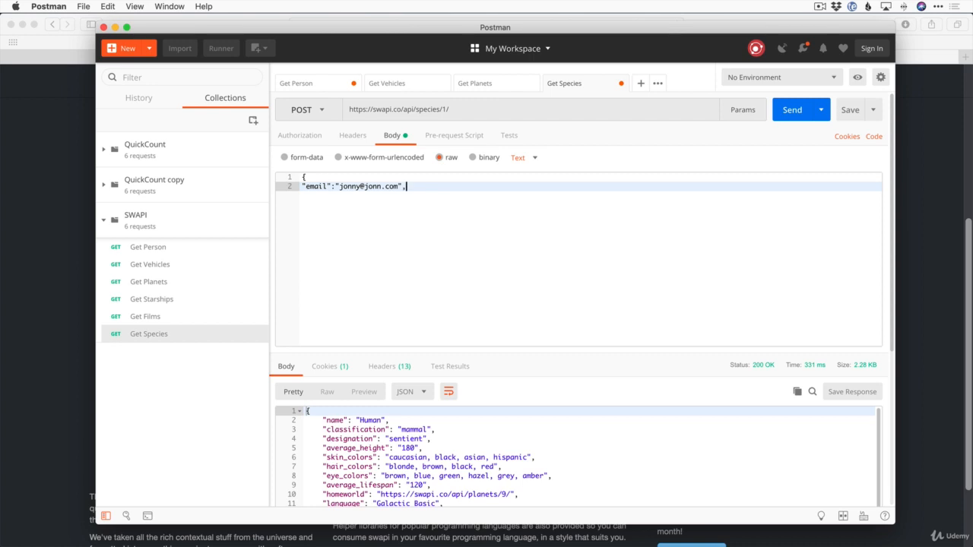
pyautogui.press('Return')
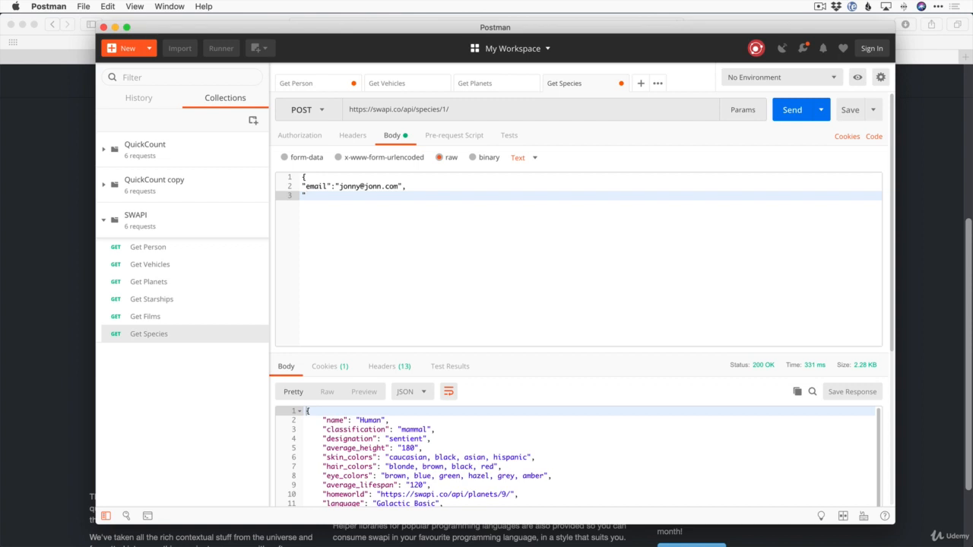
pyautogui.write('"password":"123456"')
pyautogui.press('Return')
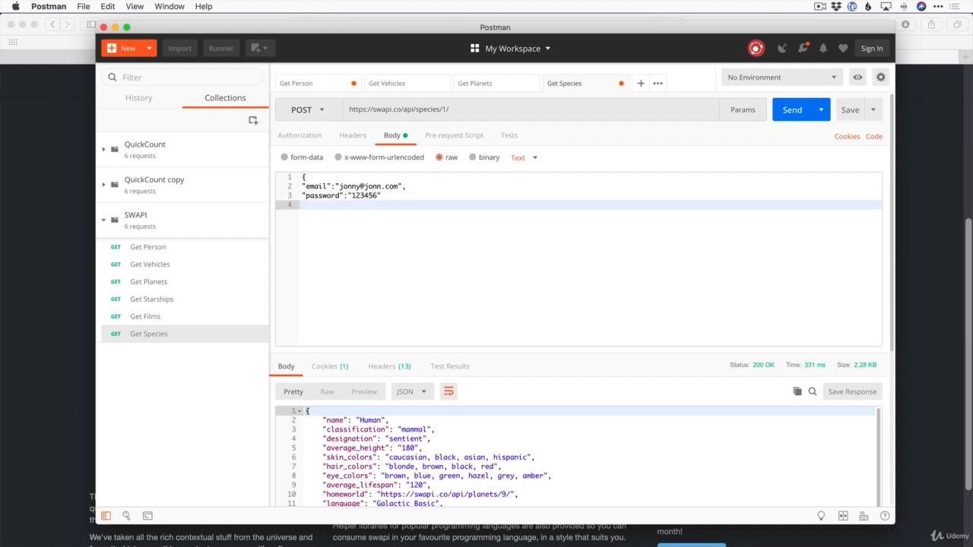
pyautogui.write('}')
pyautogui.press('super+a')
pyautogui.press('BackSpace')
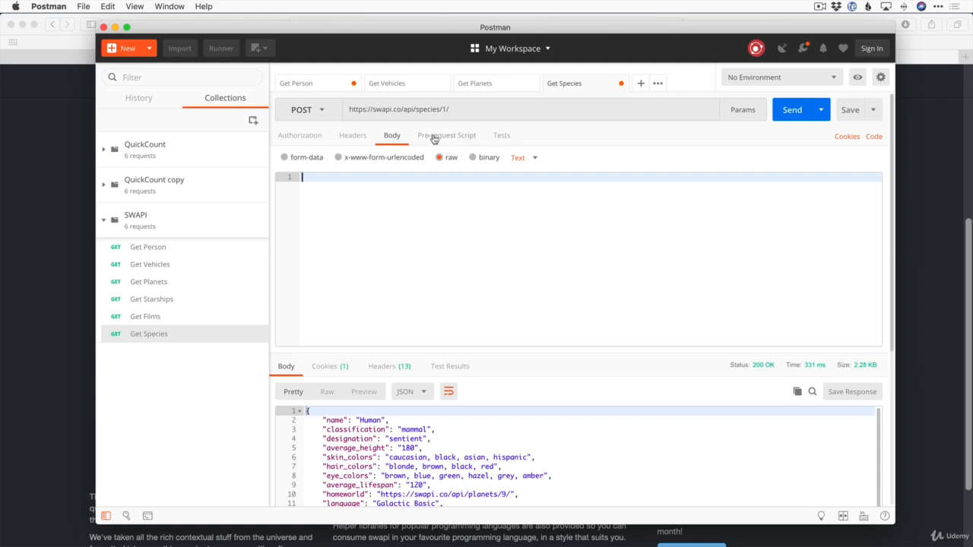
# Check the Authorization settings and switch the request method back from POST to GET
pyautogui.click(303, 140)
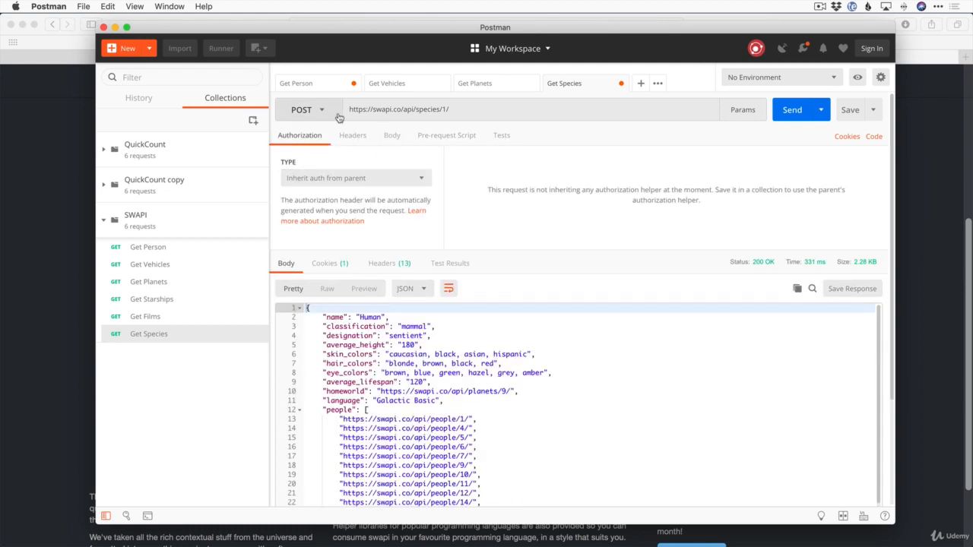
pyautogui.moveTo(408, 33); pyautogui.dragTo(399, 28)
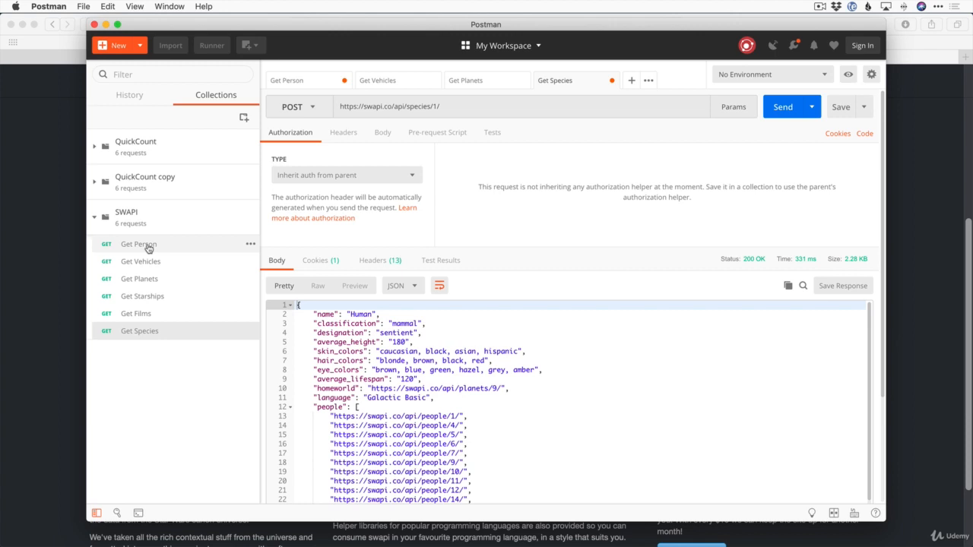
pyautogui.moveTo(454, 107); pyautogui.dragTo(323, 107)
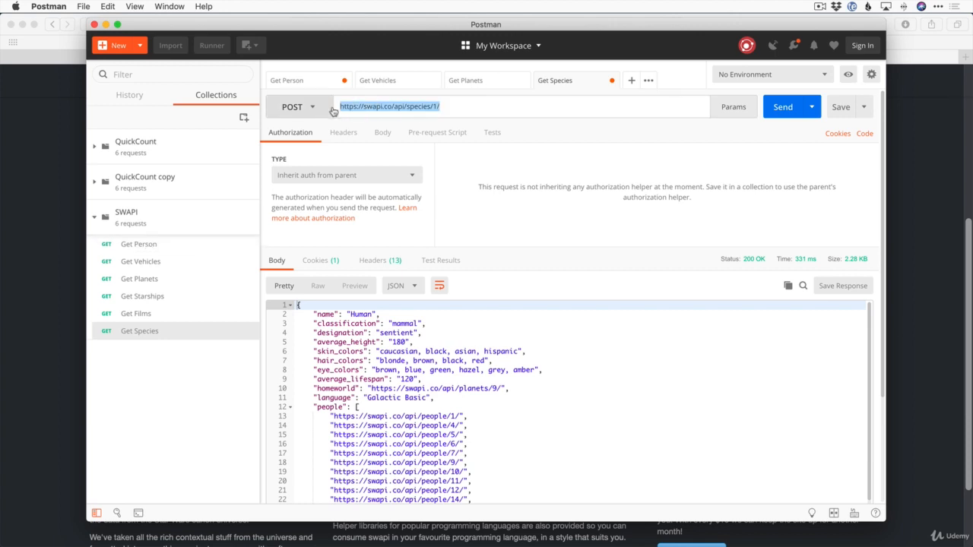
pyautogui.click(308, 106)
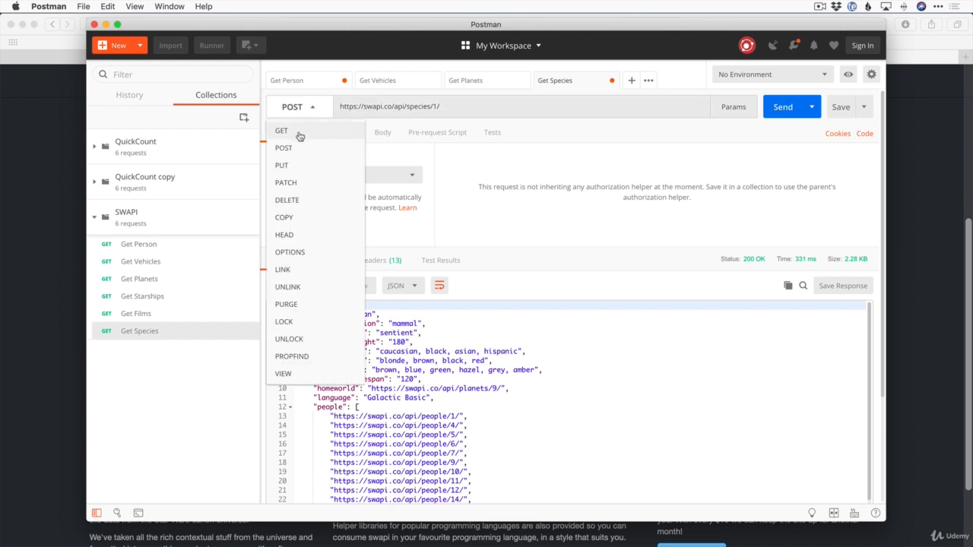
pyautogui.click(298, 133)
# Resend the request and review the 200 OK Human species response
pyautogui.click(779, 106)
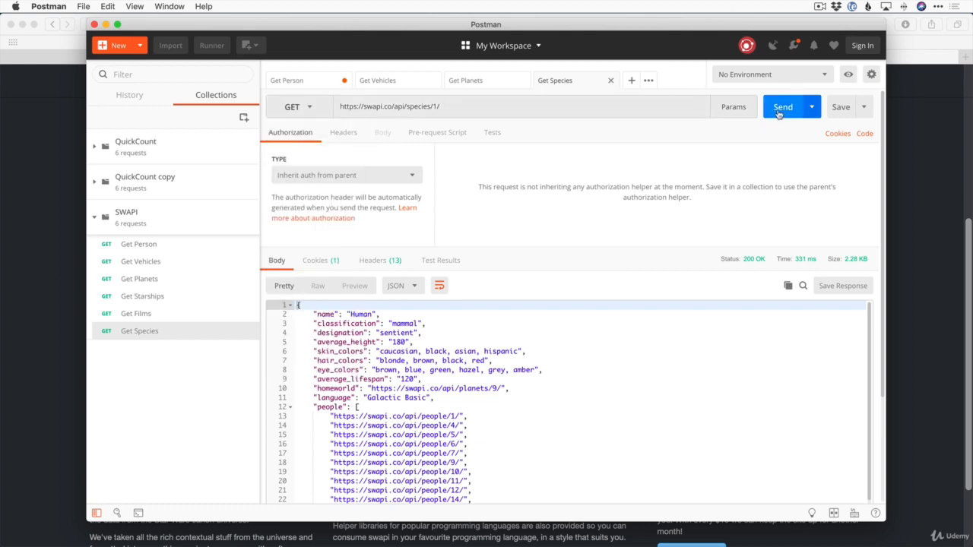
pyautogui.scroll(-5, 587, 392)
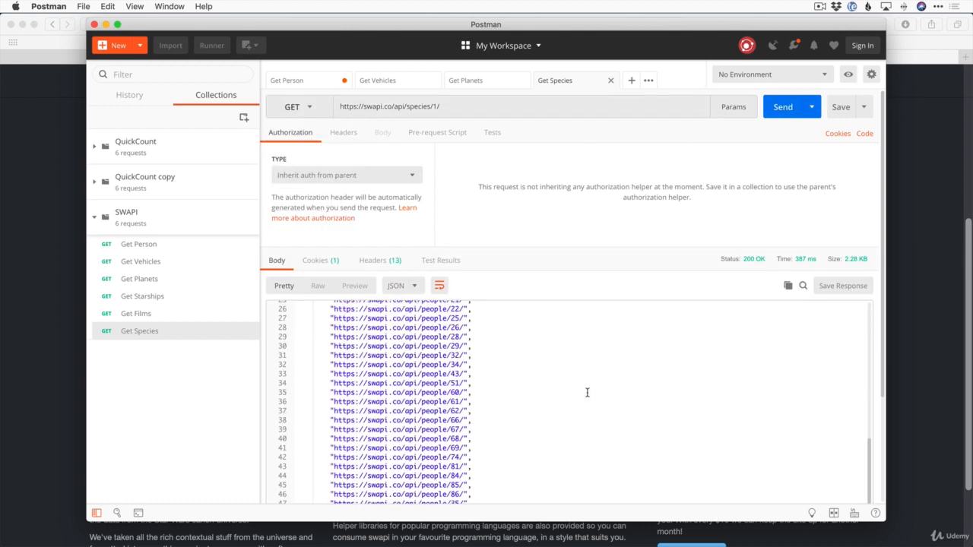
pyautogui.scroll(5, 587, 392)
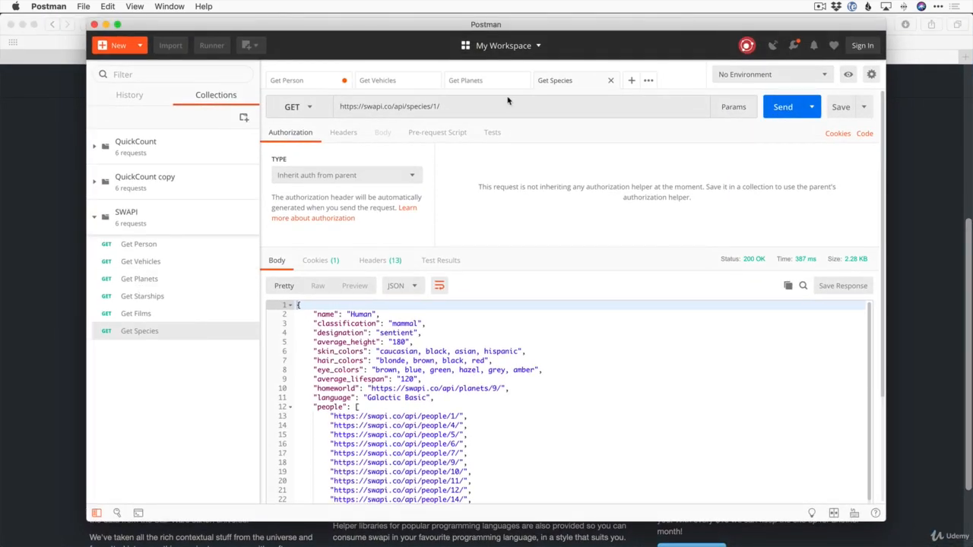
pyautogui.moveTo(558, 30); pyautogui.dragTo(550, 26)
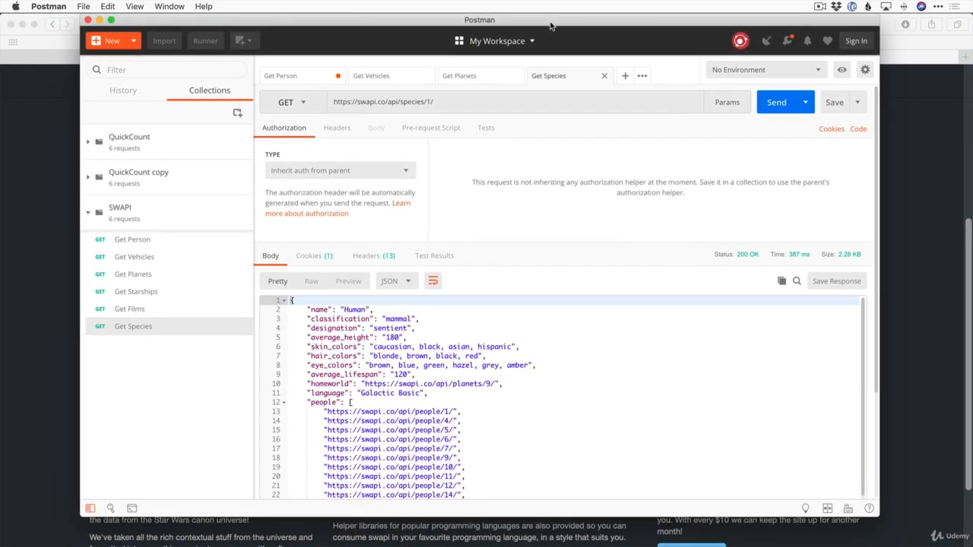